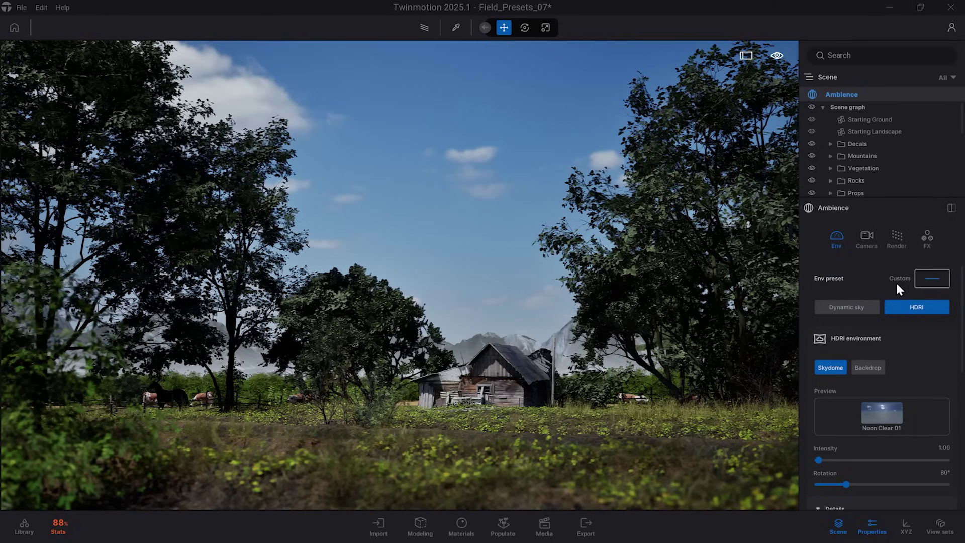
Try the Sunny coast, Rainy day, orange, Sunrise glow, Golden hour and Fogbound presets, ending back on Default
left_click(930, 280)
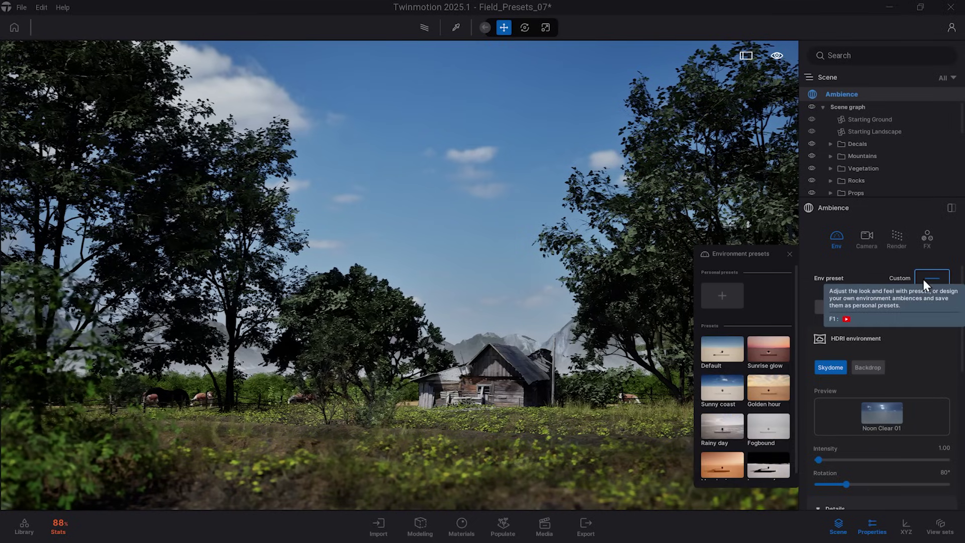
left_click(734, 347)
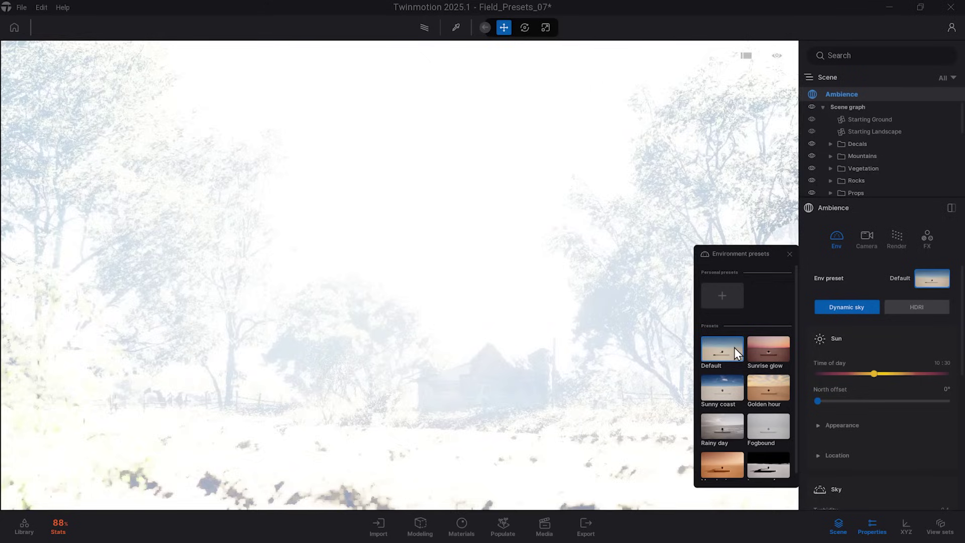
left_click(729, 394)
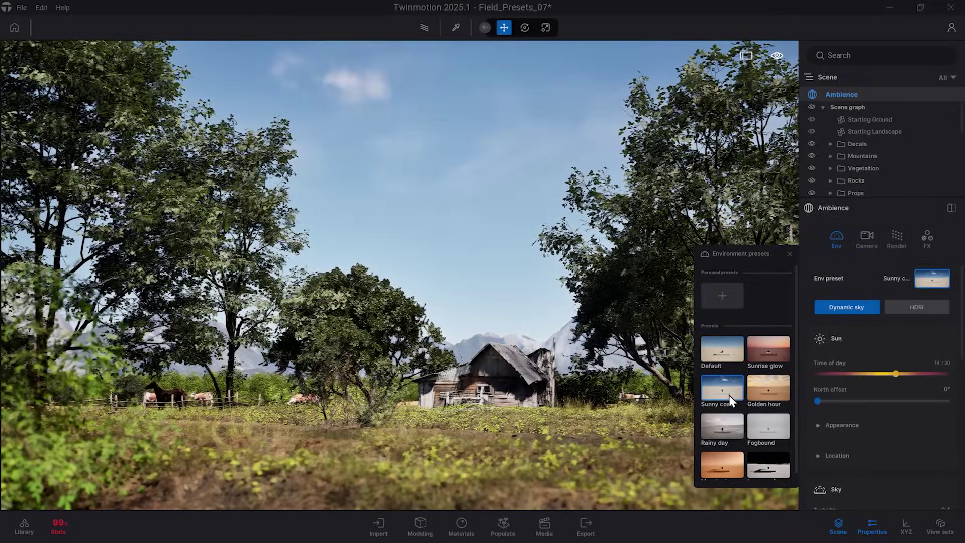
left_click(725, 425)
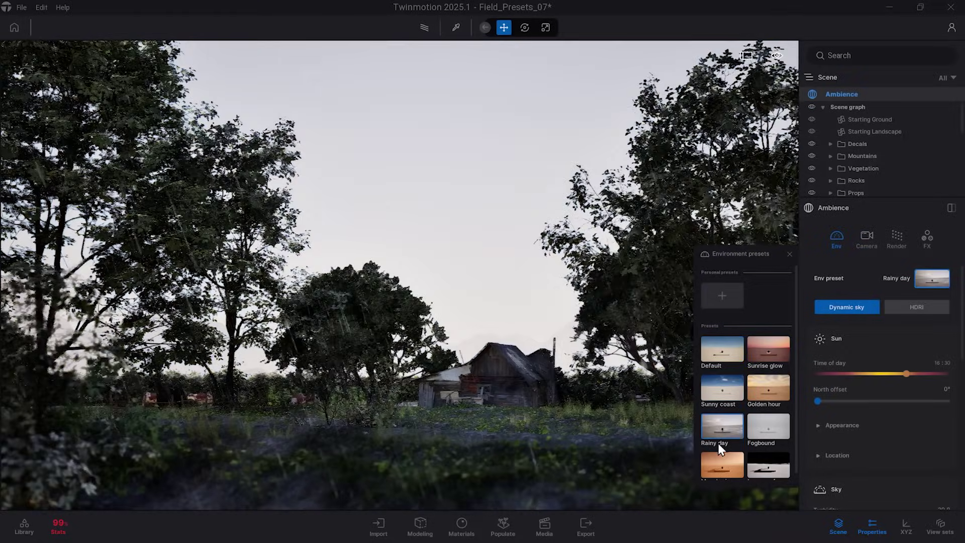
left_click(721, 467)
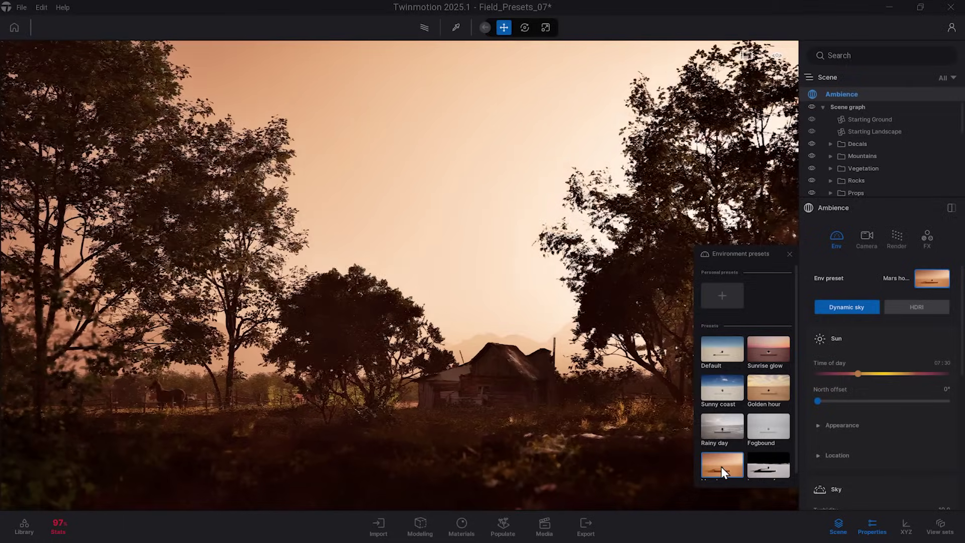
left_click(773, 350)
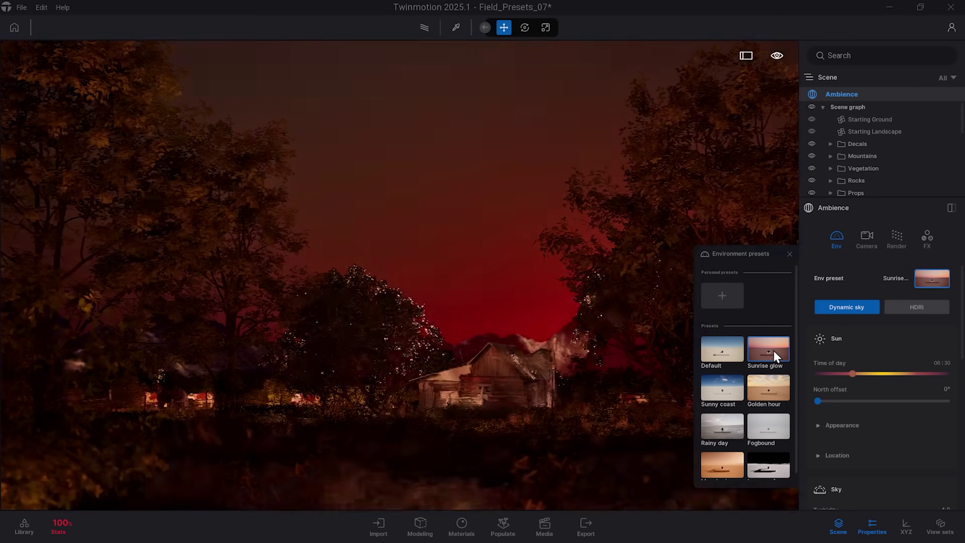
left_click(771, 388)
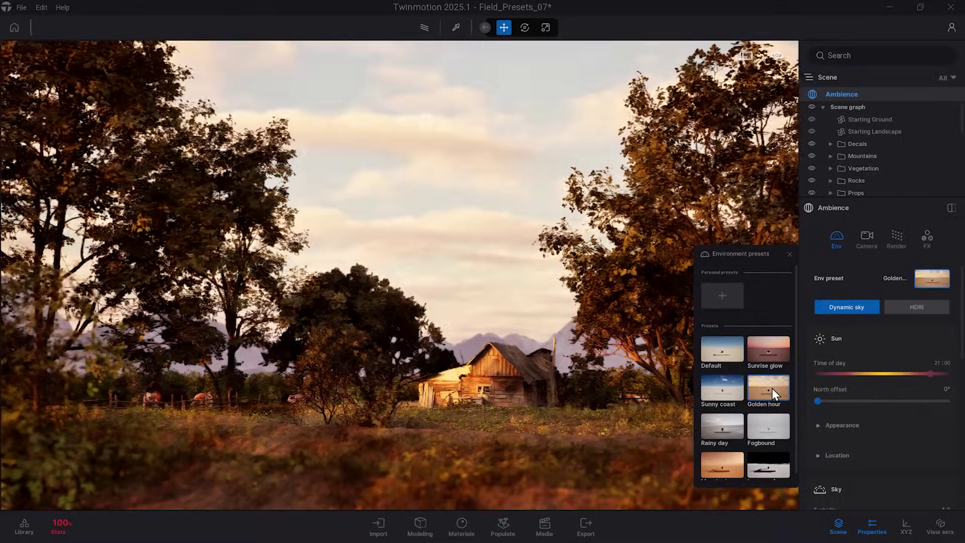
left_click(771, 430)
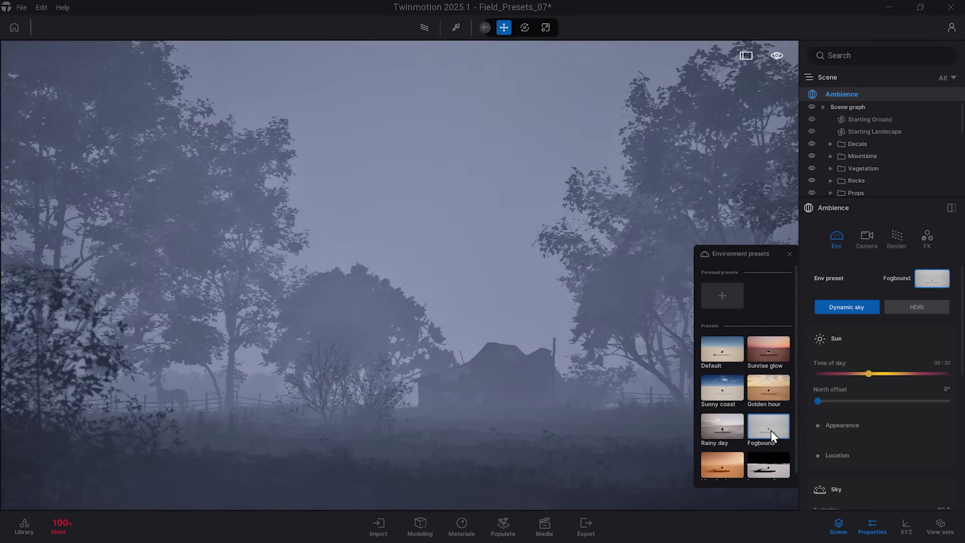
left_click(734, 349)
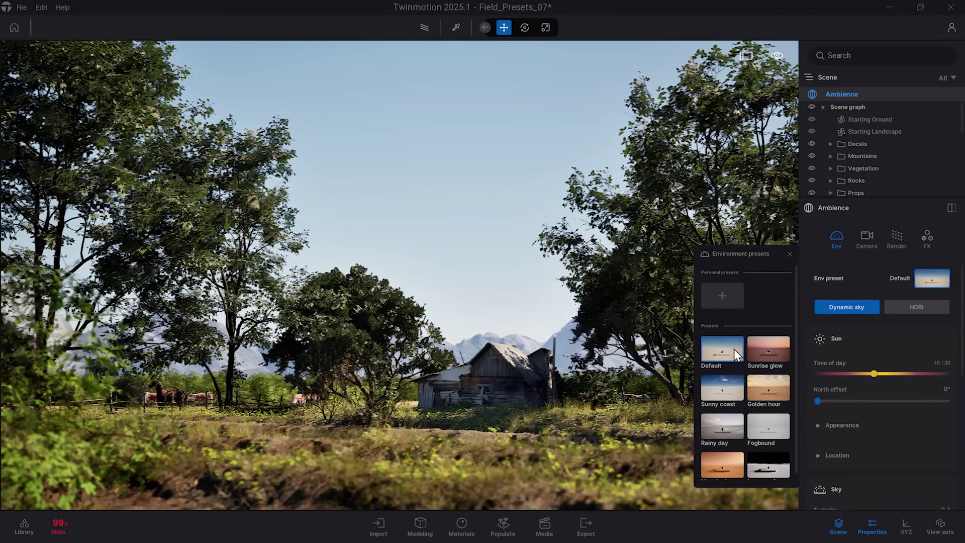
Save the current ambience as personal preset Env 01, turn the view left, and open Env 01's options
left_click(721, 298)
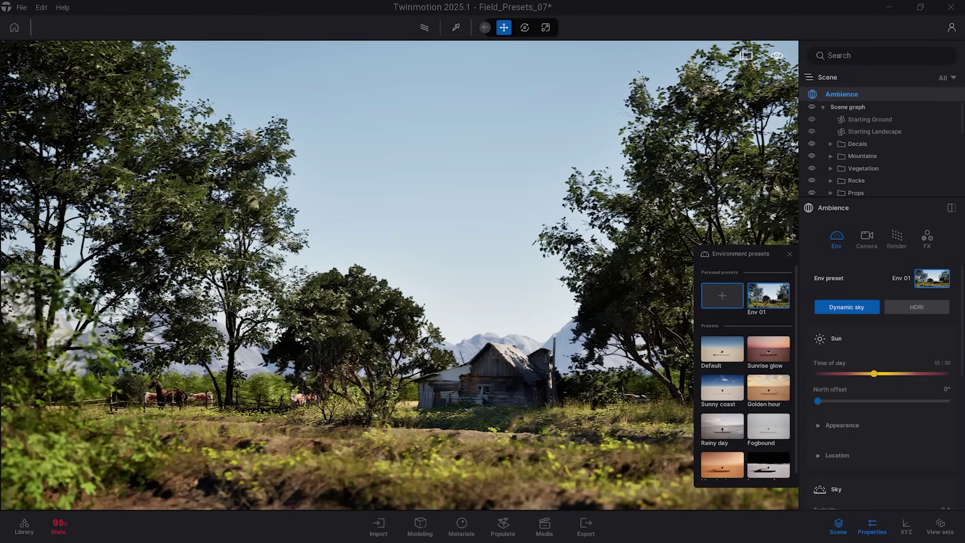
left_click_drag(637, 306, 550, 311)
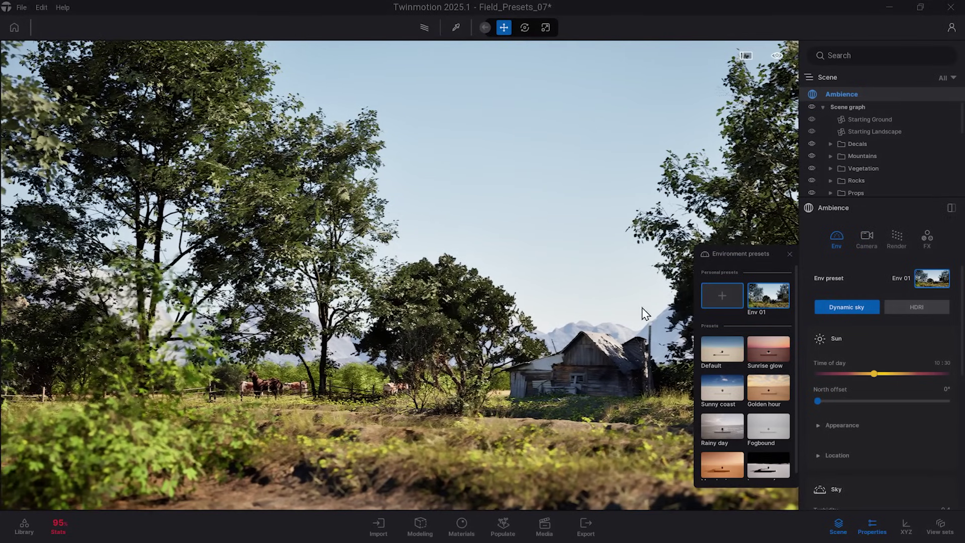
mouse_move(761, 294)
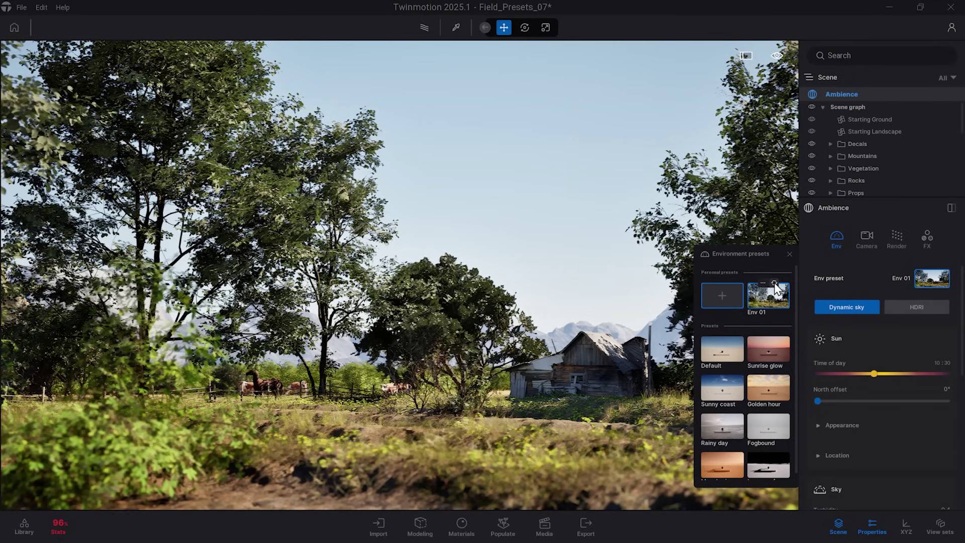
left_click(761, 283)
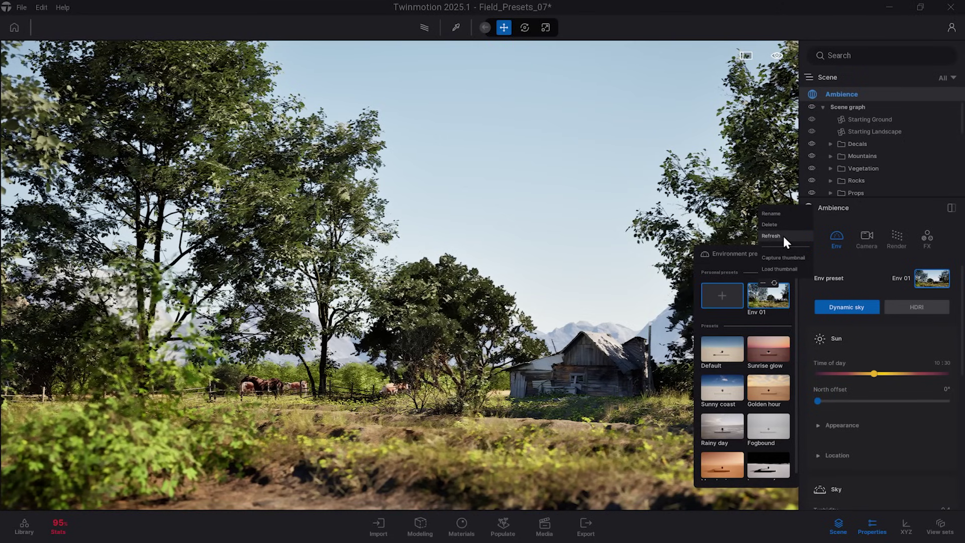
Rename the Env 01 personal preset to 'Field Preset'
left_click(777, 214)
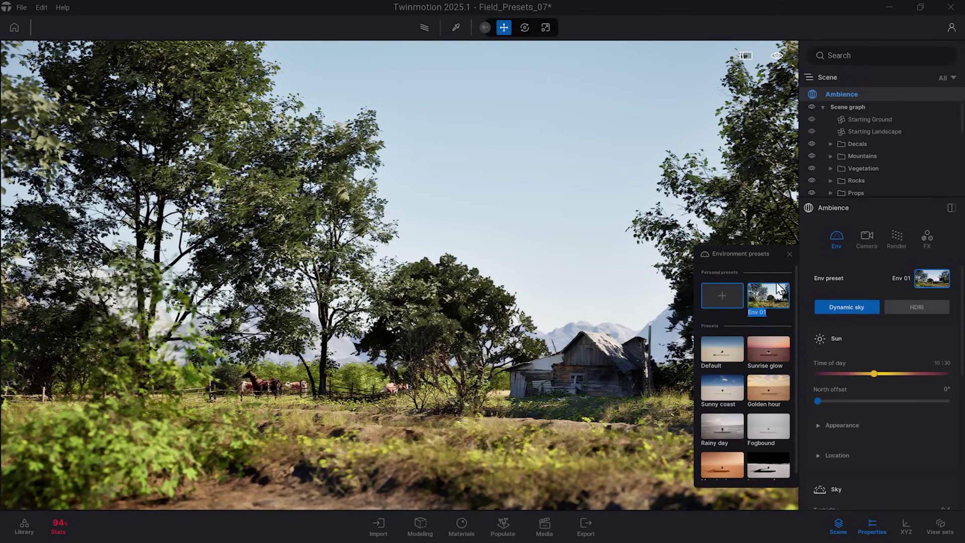
type("Field")
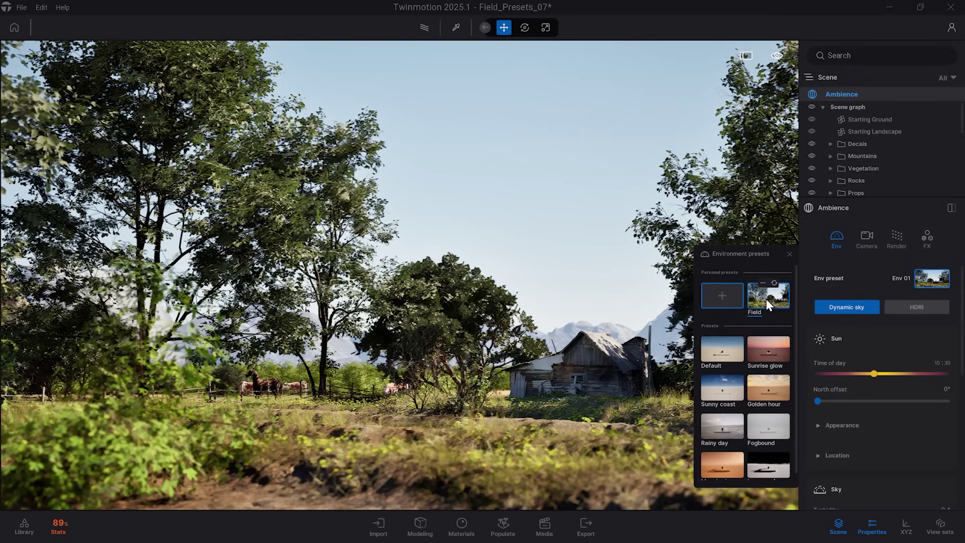
type(" Preset")
key("Return")
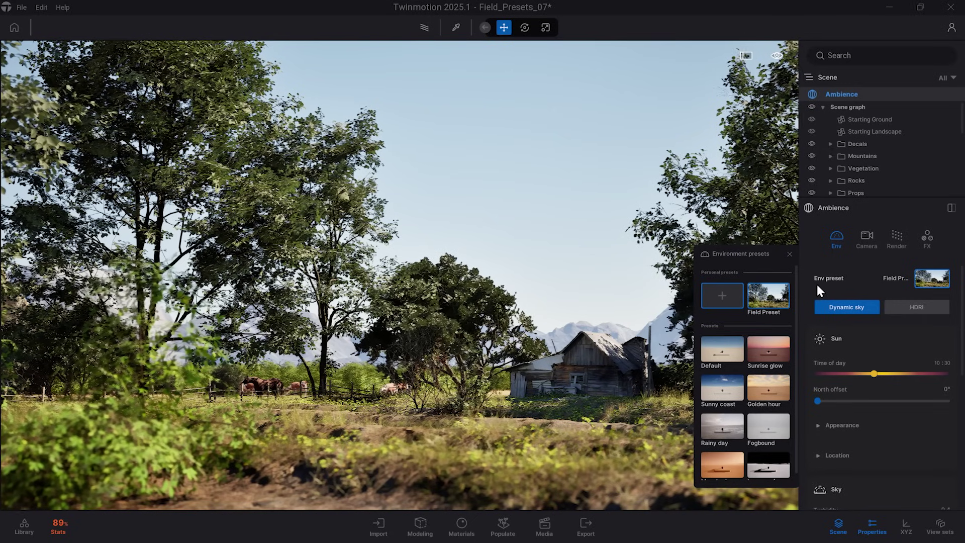
Close the presets list and switch the sky to an HDRI environment (Noon Clear 01, intensity 1.00)
left_click(837, 245)
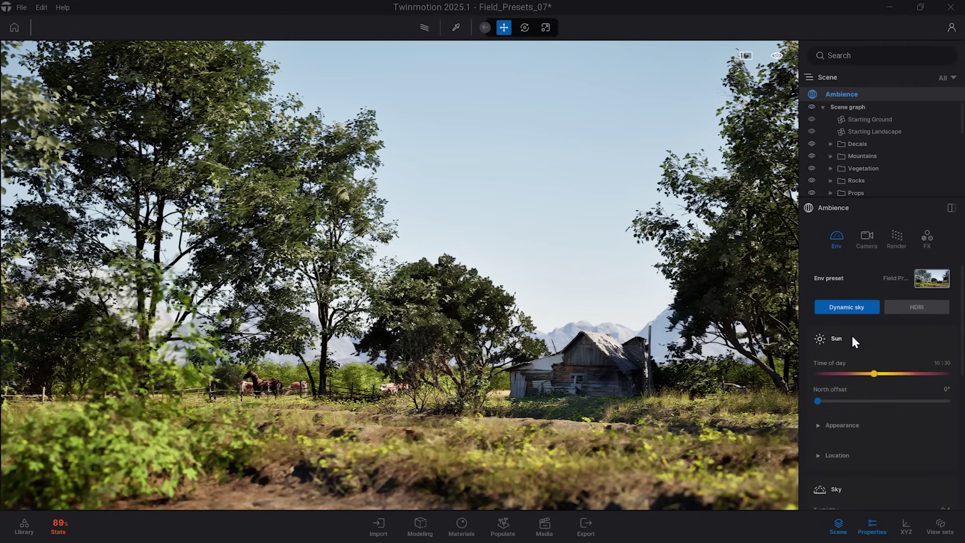
scroll(854, 346, "down", 3)
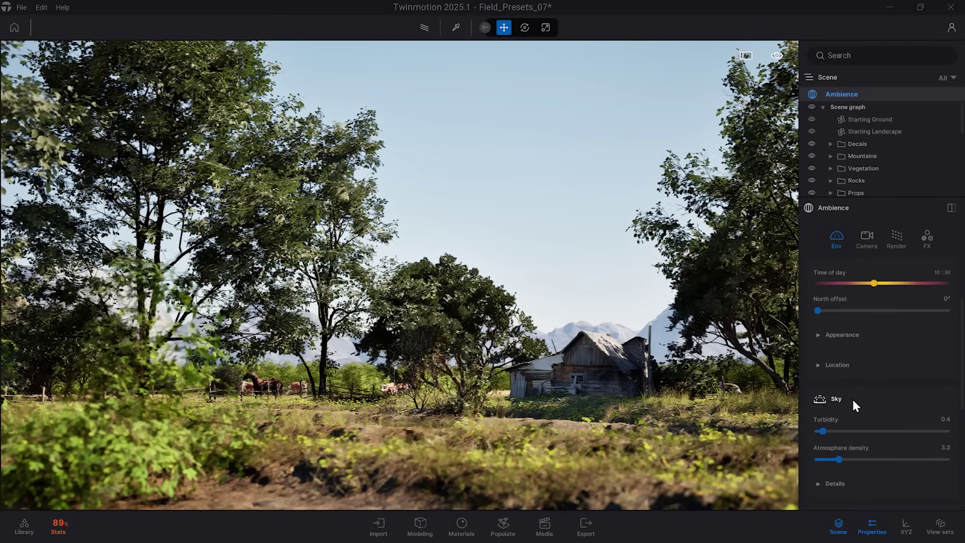
scroll(853, 402, "down", 3)
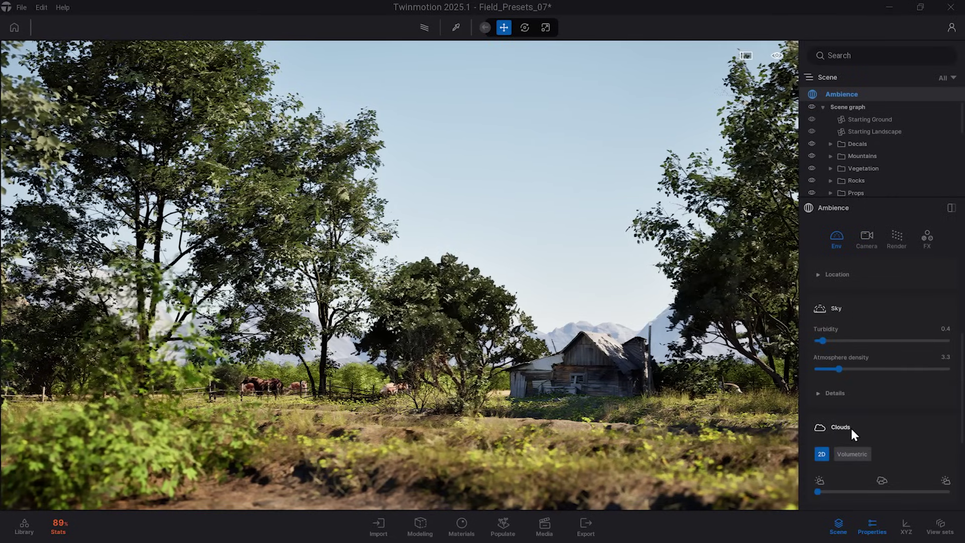
scroll(852, 424, "up", 6)
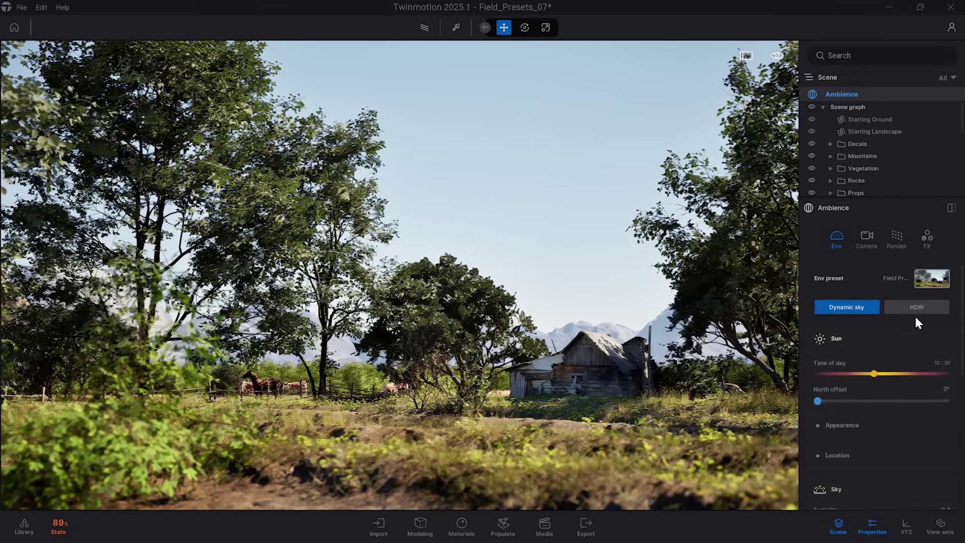
left_click(908, 309)
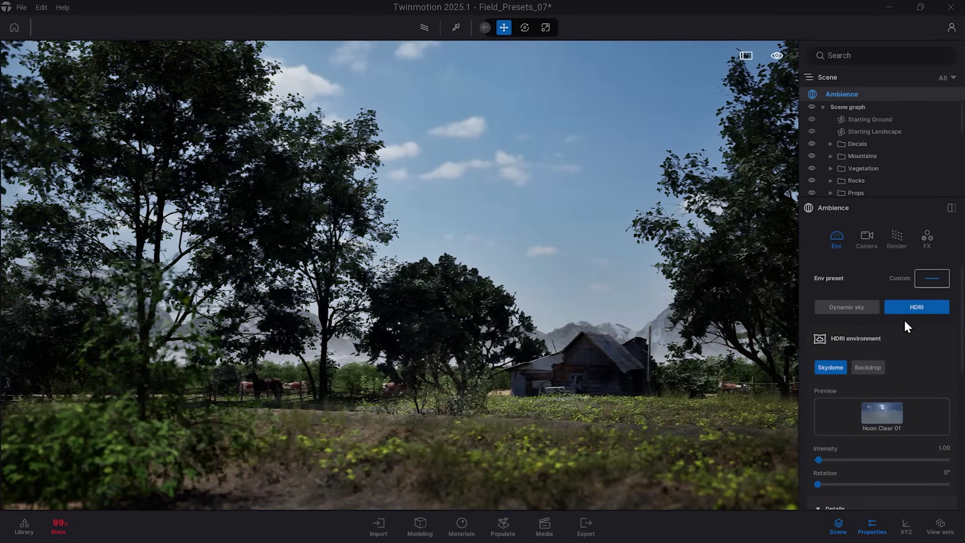
scroll(903, 327, "down", 5)
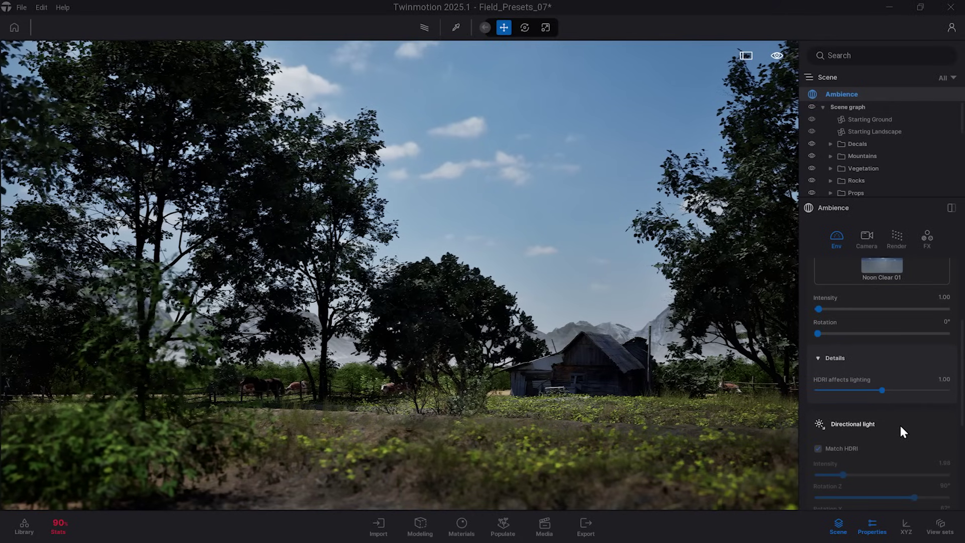
scroll(899, 426, "down", 5)
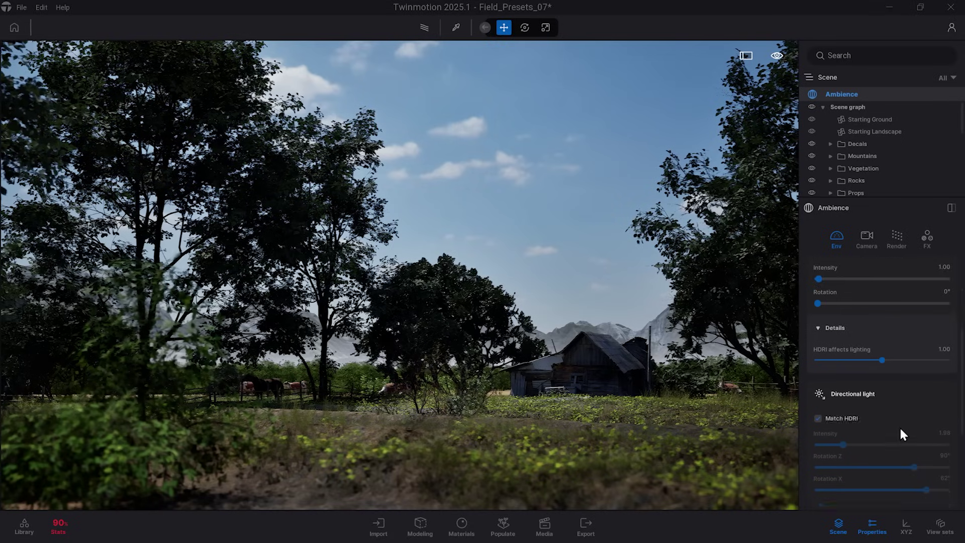
scroll(900, 451, "down", 2)
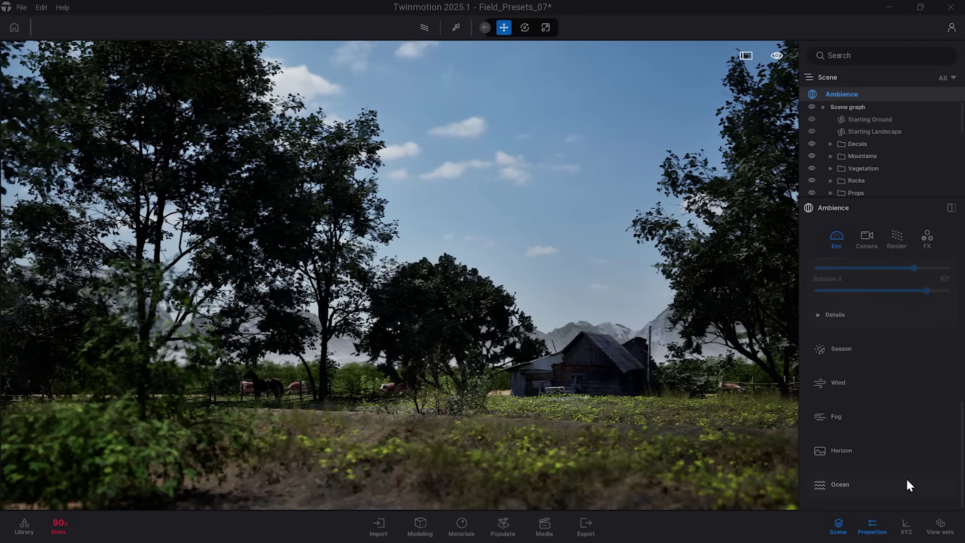
scroll(906, 463, "up", 5)
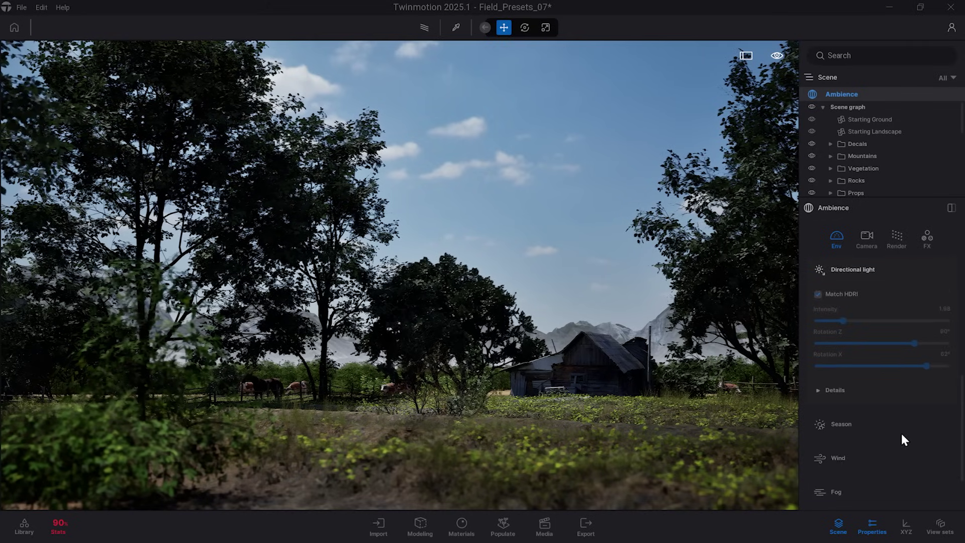
scroll(917, 352, "up", 3)
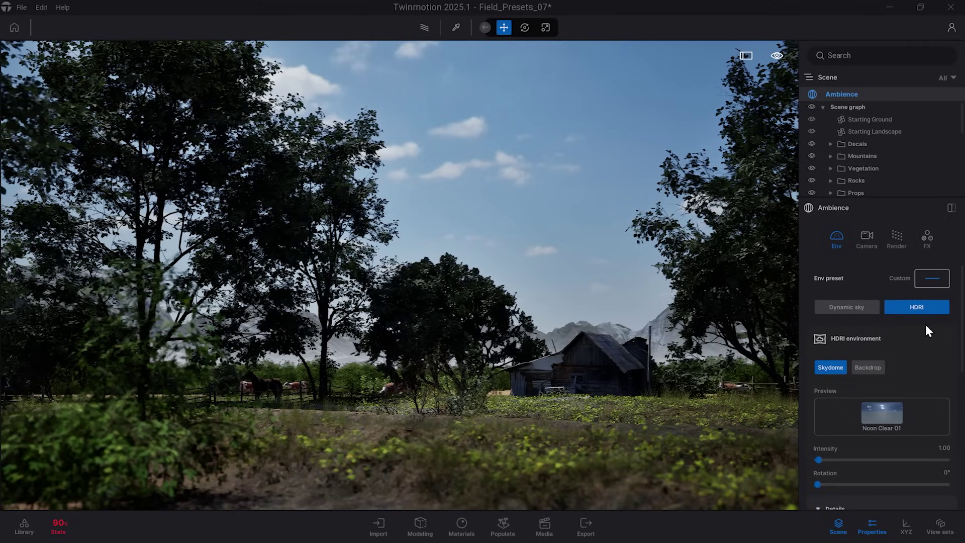
scroll(874, 397, "down", 3)
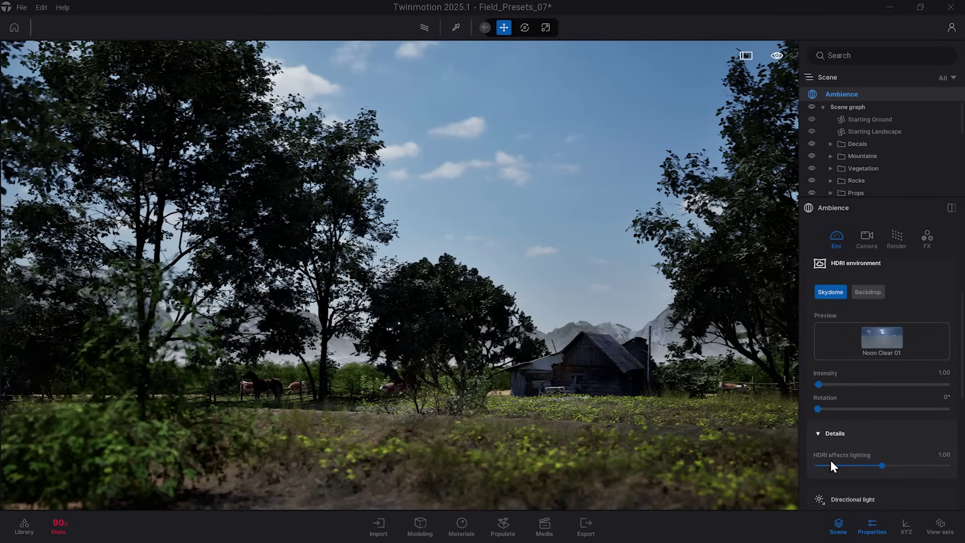
scroll(821, 475, "down", 2)
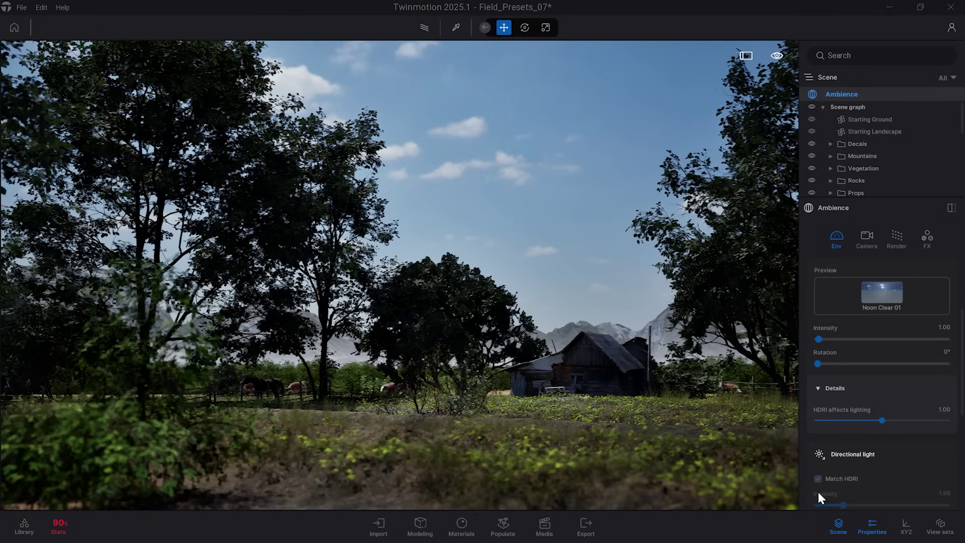
scroll(810, 490, "down", 4)
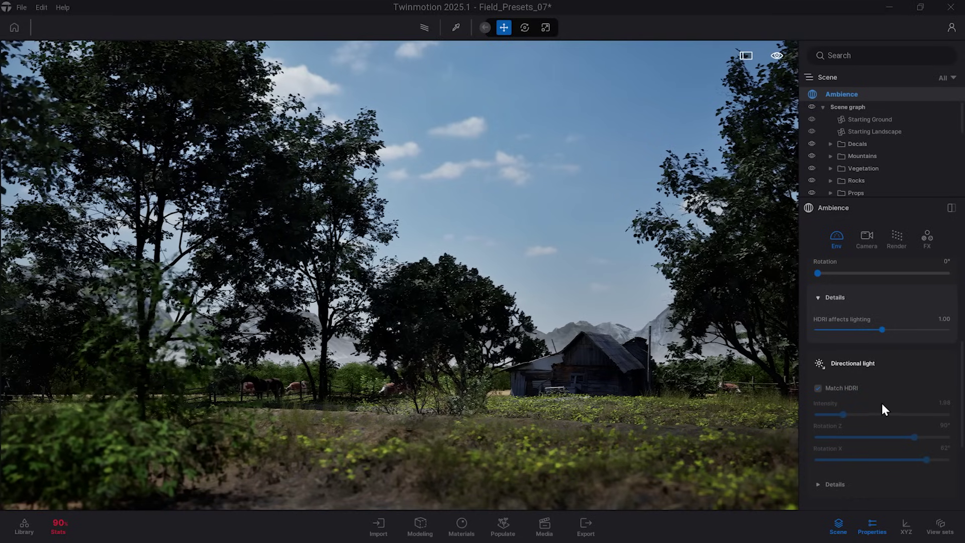
Link the directional light to the HDRI and disable camera depth of field so the hood is sharp
left_click(817, 387)
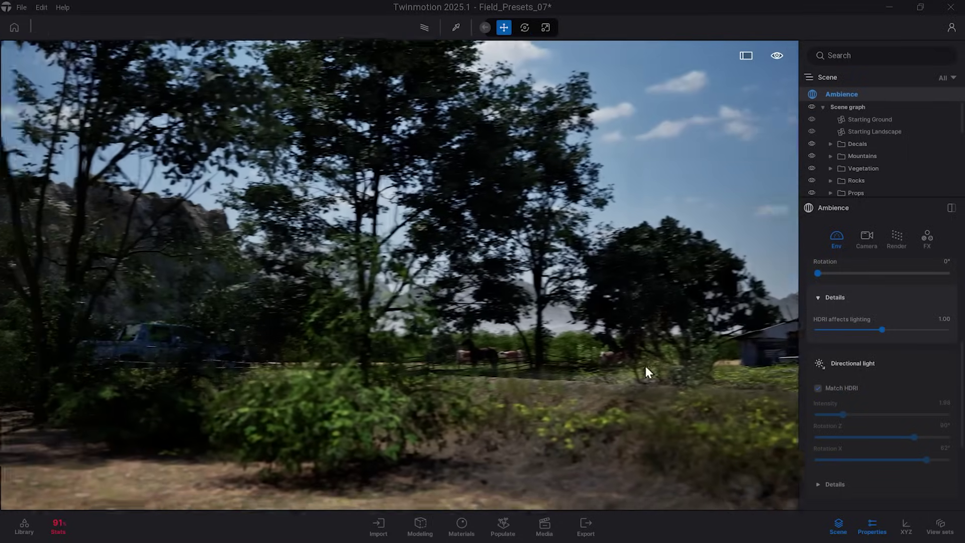
scroll(609, 351, "up", 5)
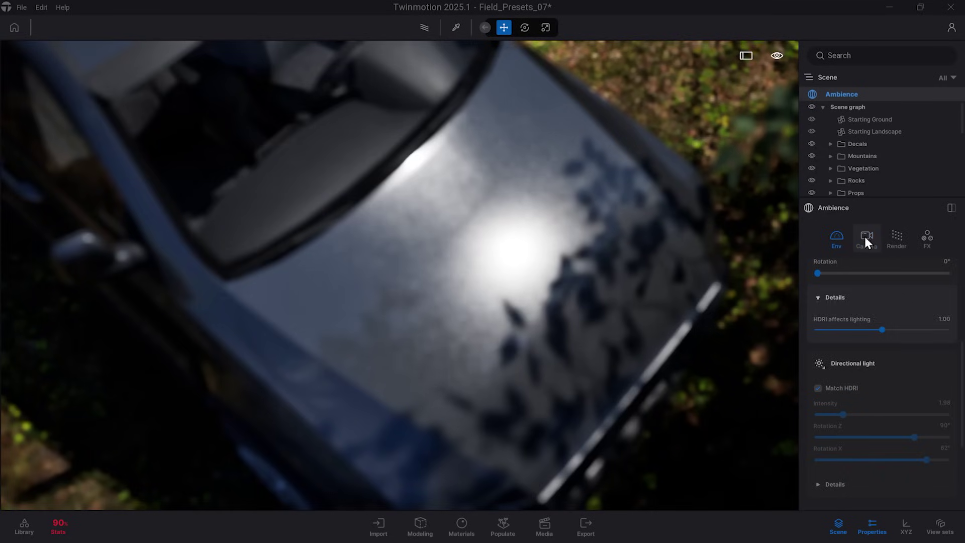
left_click(865, 241)
scroll(861, 402, "down", 1)
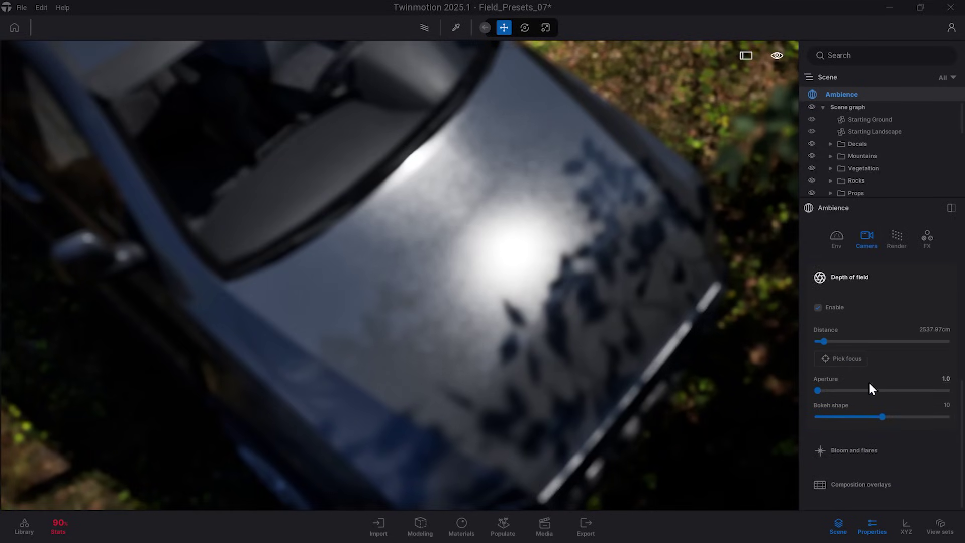
left_click(818, 307)
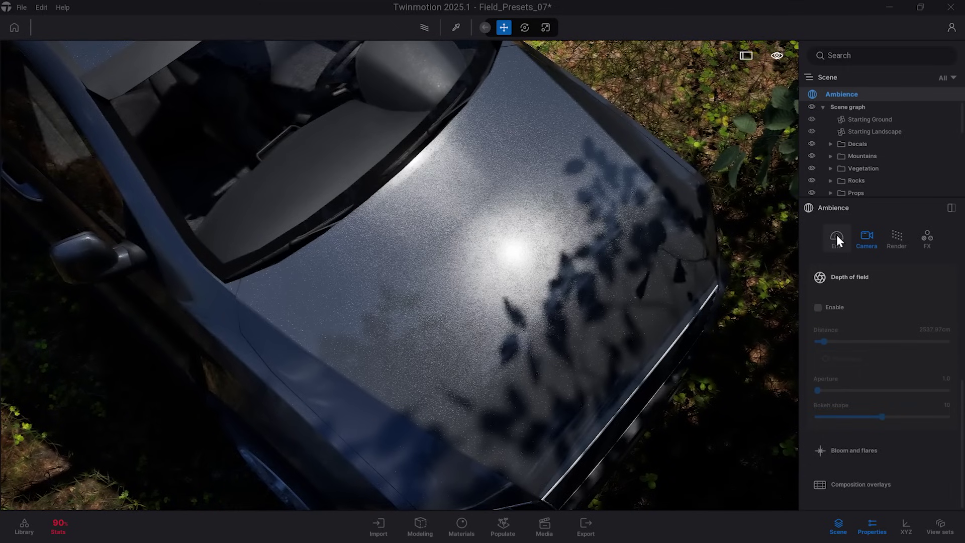
Rotate the HDRI skydome to 9° so the sun highlight falls across the car hood
left_click(836, 236)
scroll(854, 321, "up", 5)
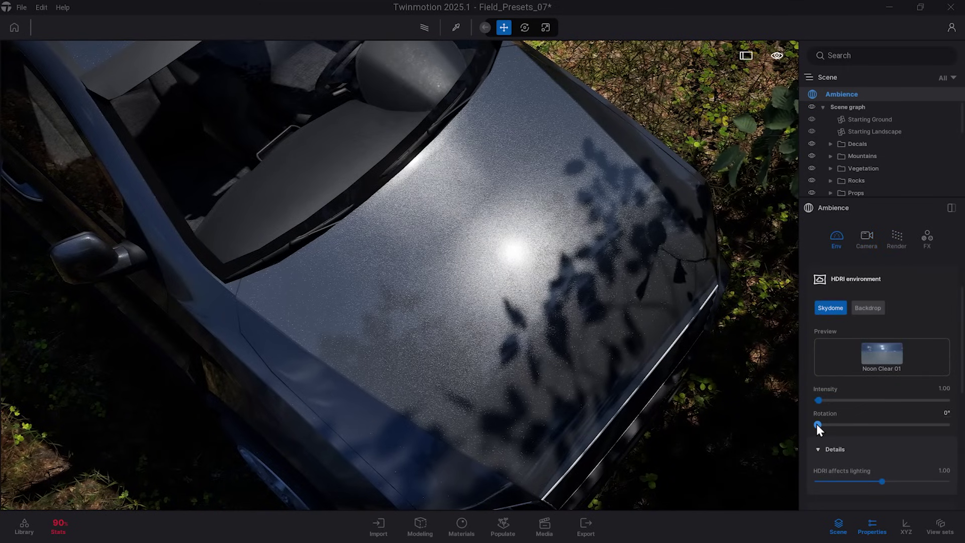
mouse_move(816, 423)
left_mouse_down()
mouse_move(909, 431)
mouse_move(820, 437)
left_mouse_up()
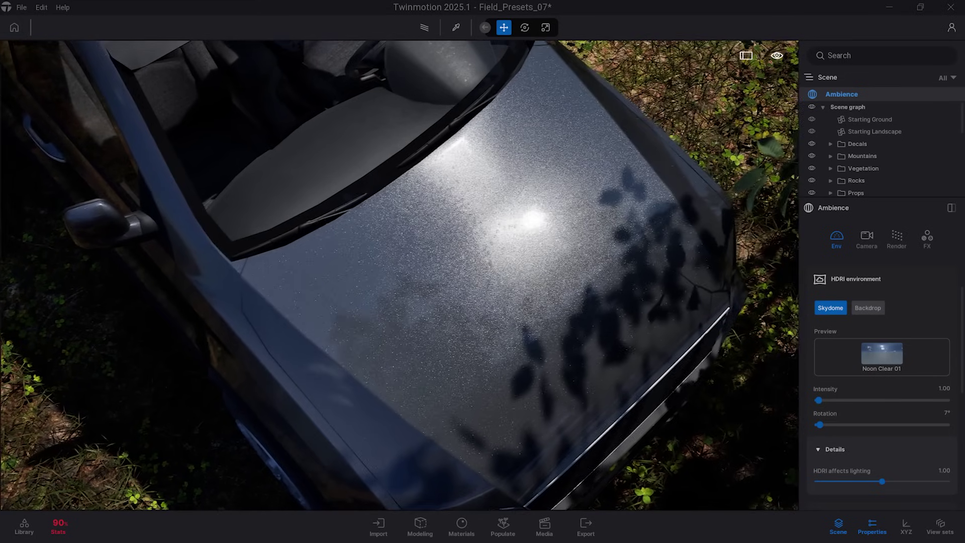
mouse_move(820, 425)
left_mouse_down()
mouse_move(854, 425)
mouse_move(820, 425)
left_mouse_up()
scroll(861, 426, "down", 2)
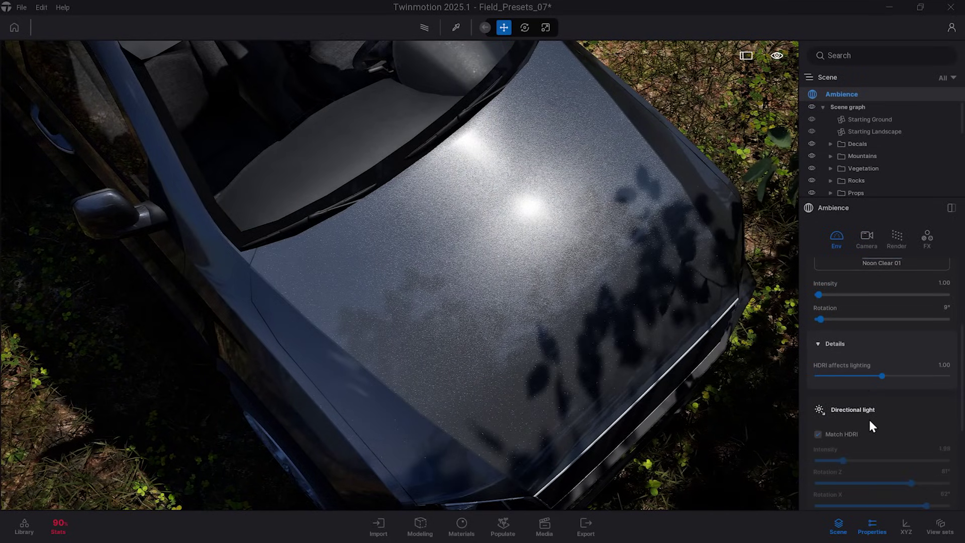
Untick Match HDRI and set the directional light to intensity 2.46, Rotation Z 81°, Rotation X 49°
left_click(818, 433)
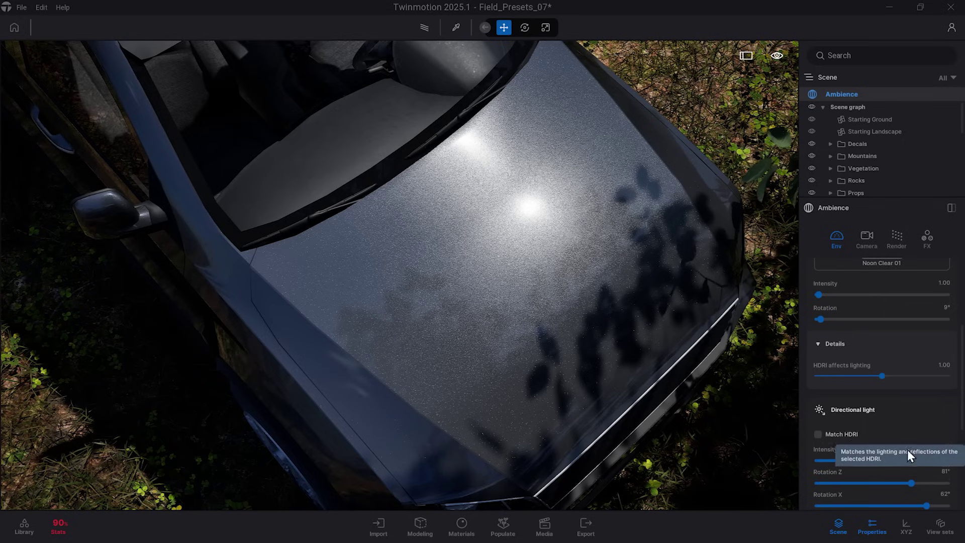
mouse_move(846, 459)
left_mouse_down()
mouse_move(895, 461)
mouse_move(849, 461)
left_mouse_up()
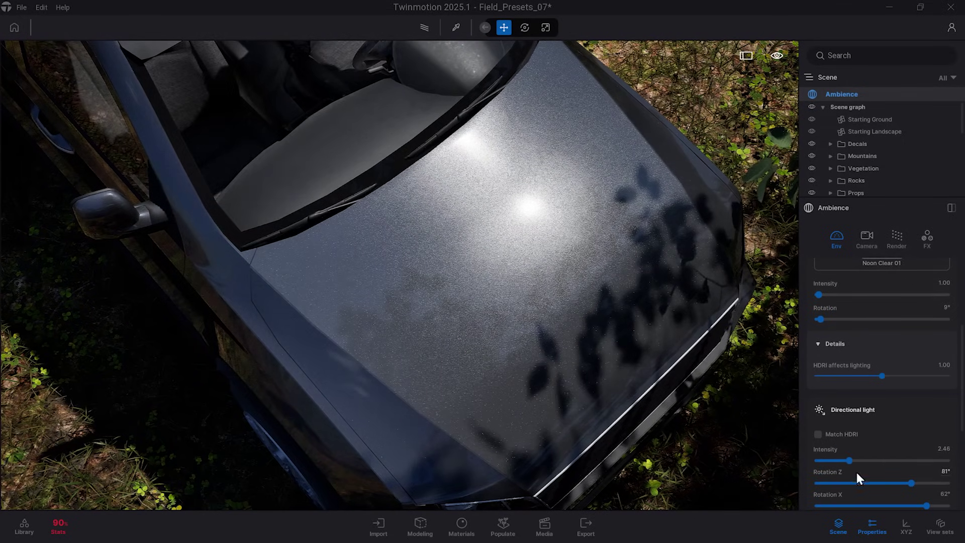
mouse_move(912, 482)
left_mouse_down()
mouse_move(891, 482)
mouse_move(911, 483)
mouse_move(916, 505)
mouse_move(933, 499)
mouse_move(920, 499)
left_mouse_up()
scroll(558, 362, "down", 3)
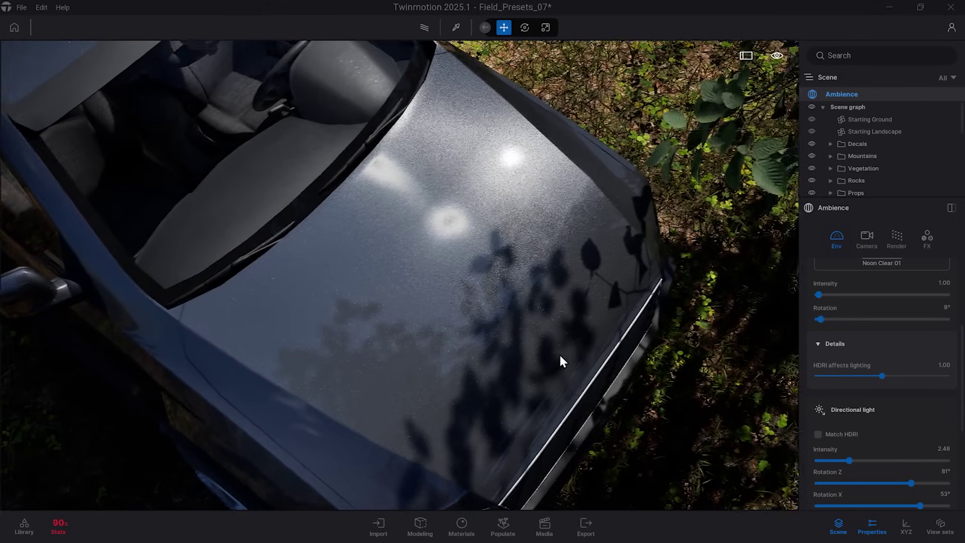
scroll(400, 274, "down", 3)
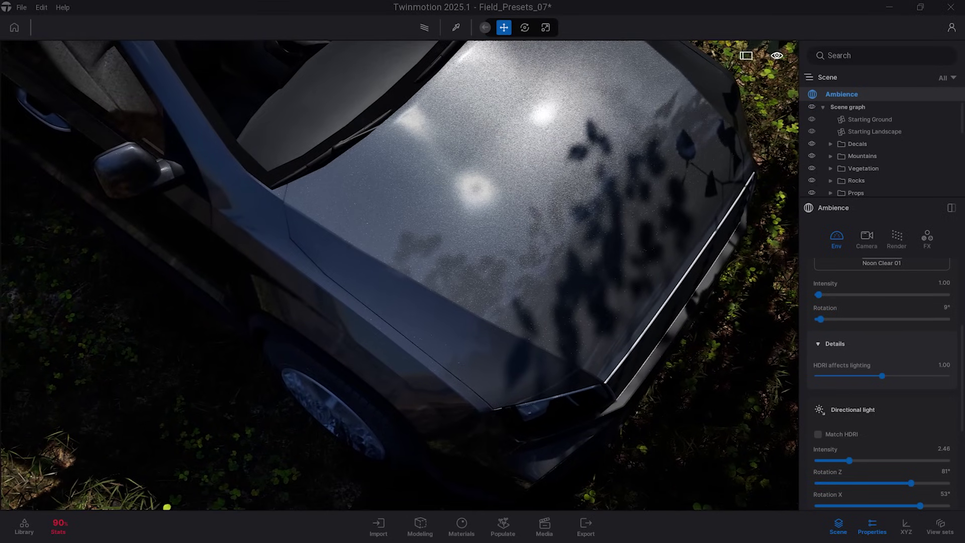
mouse_move(919, 505)
left_mouse_down()
mouse_move(911, 502)
mouse_move(930, 501)
mouse_move(917, 500)
left_mouse_up()
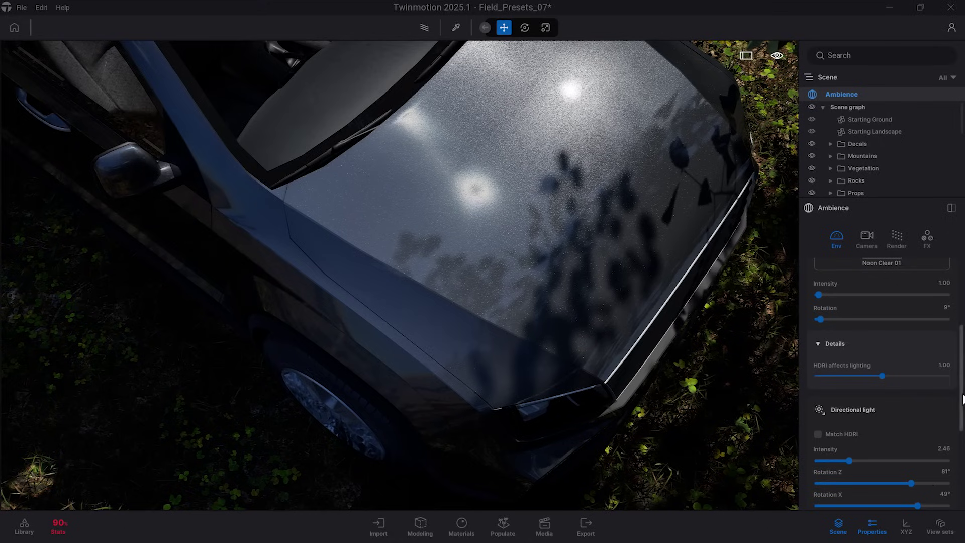
scroll(954, 402, "down", 2)
scroll(851, 399, "down", 2)
Set the directional light's Details to Size 2.12 and Reflection 0.09
left_click(816, 402)
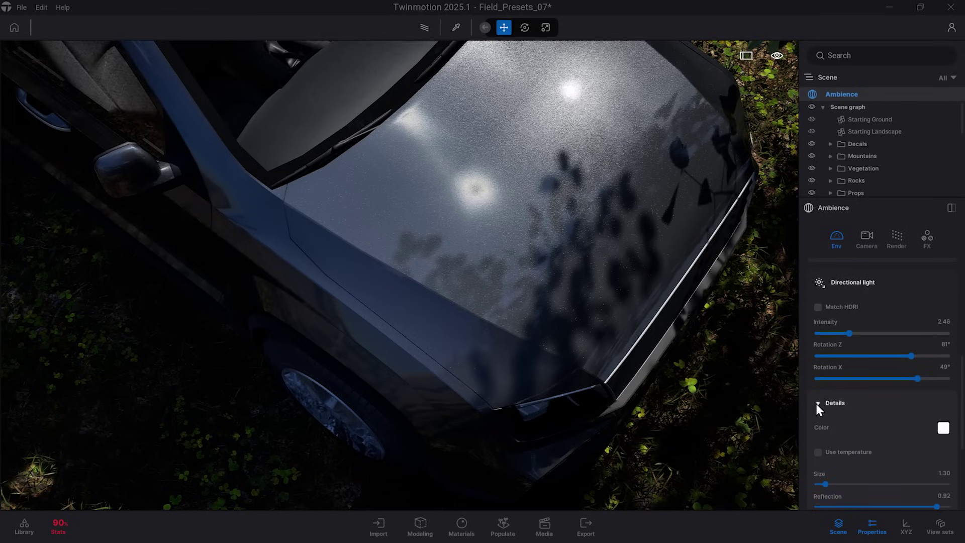
scroll(960, 417, "down", 1)
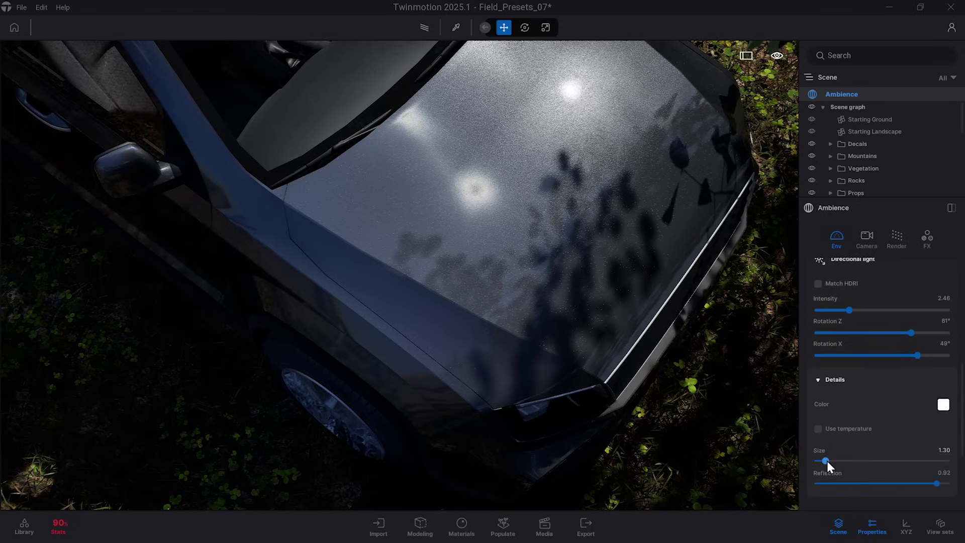
mouse_move(826, 461)
left_mouse_down()
mouse_move(871, 461)
mouse_move(830, 461)
left_mouse_up()
left_click_drag(937, 483, 828, 490)
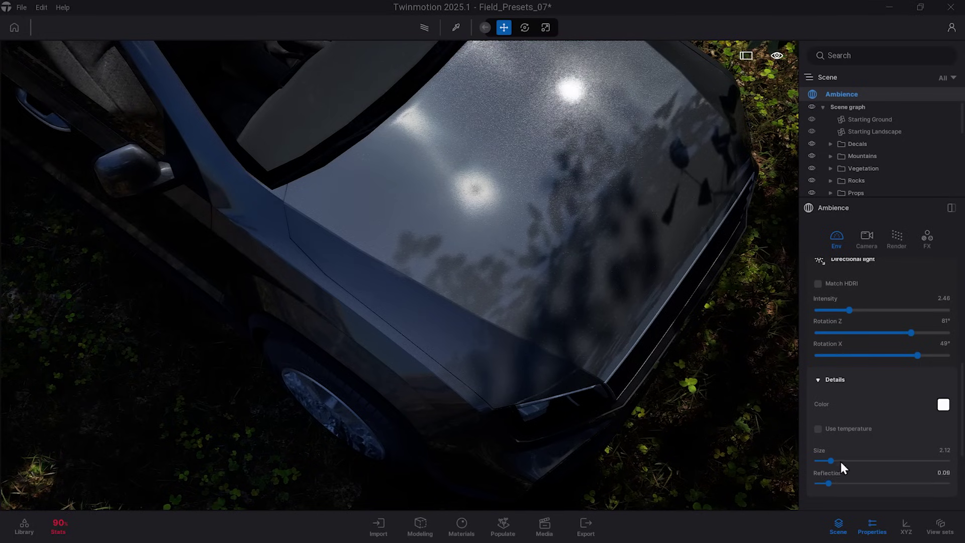
Re-tick Match HDRI for the directional light and slide the first Season setting partway right
left_click(818, 283)
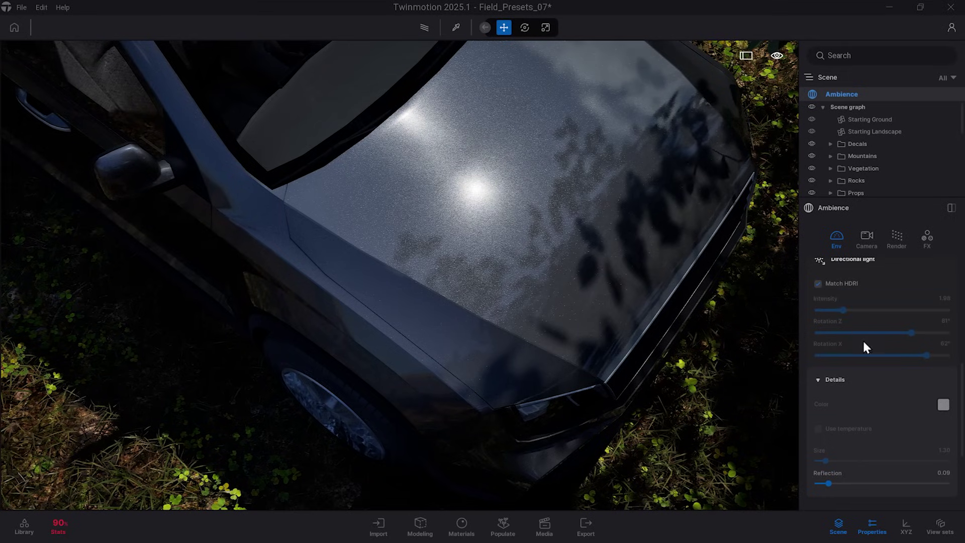
scroll(874, 404, "down", 3)
scroll(874, 409, "down", 1)
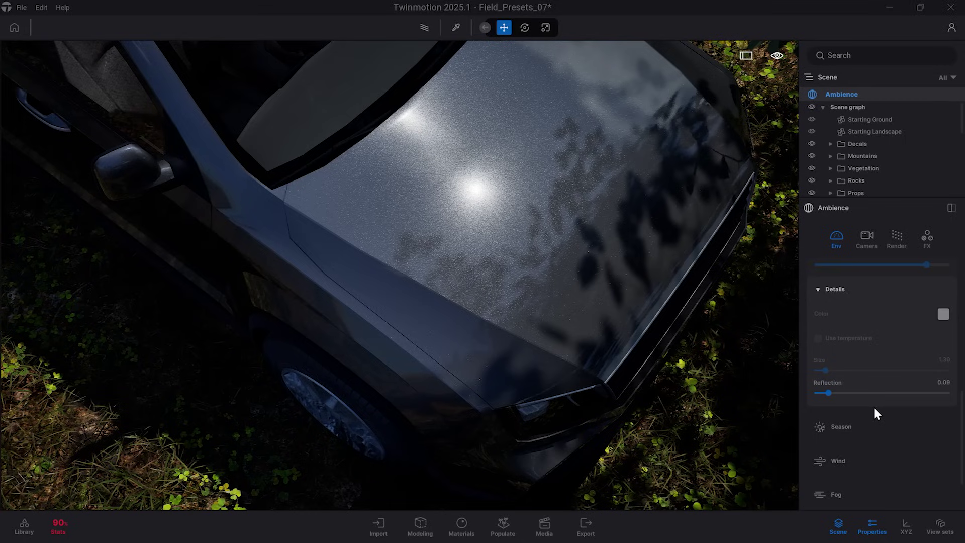
left_click(863, 426)
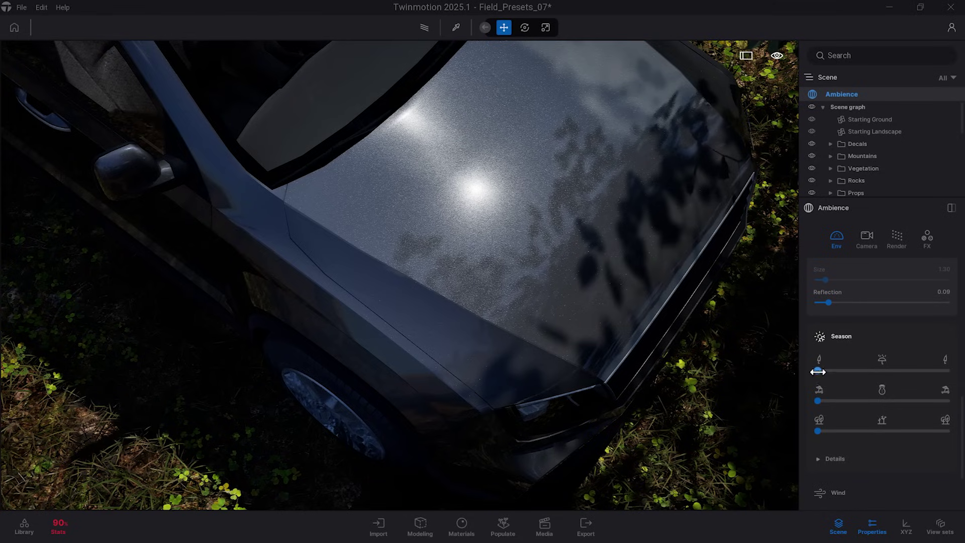
left_click_drag(818, 370, 880, 371)
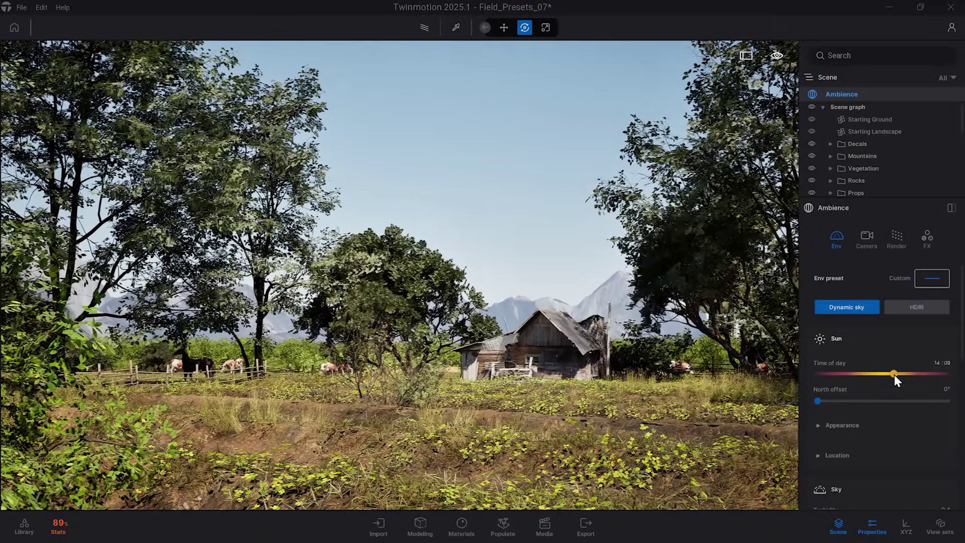
Set the sun's time of day to 19:45 and north offset to 119°
left_click_drag(894, 374, 923, 374)
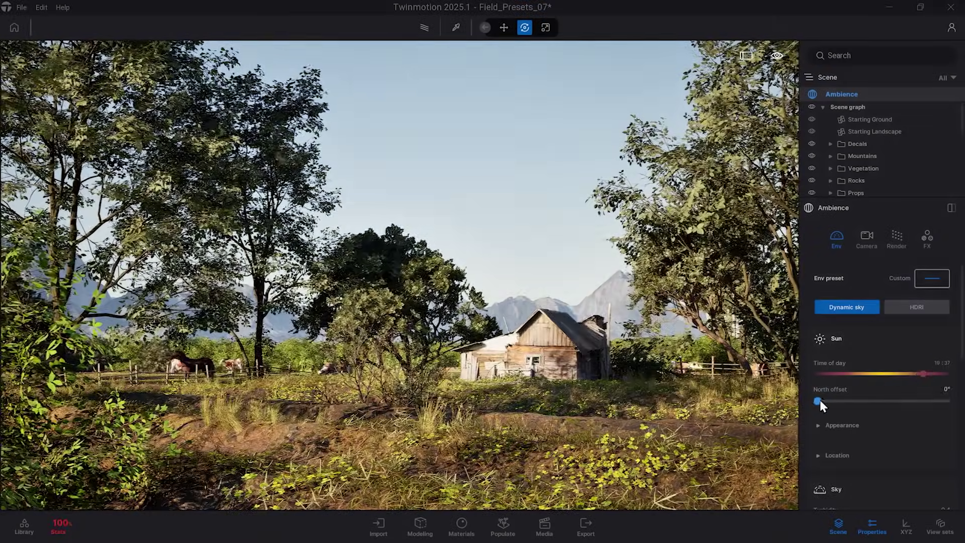
left_click_drag(817, 401, 925, 373)
left_click_drag(877, 401, 860, 400)
Dim the sun to 55435 lux and enlarge its disc to size 1.01
left_click(820, 428)
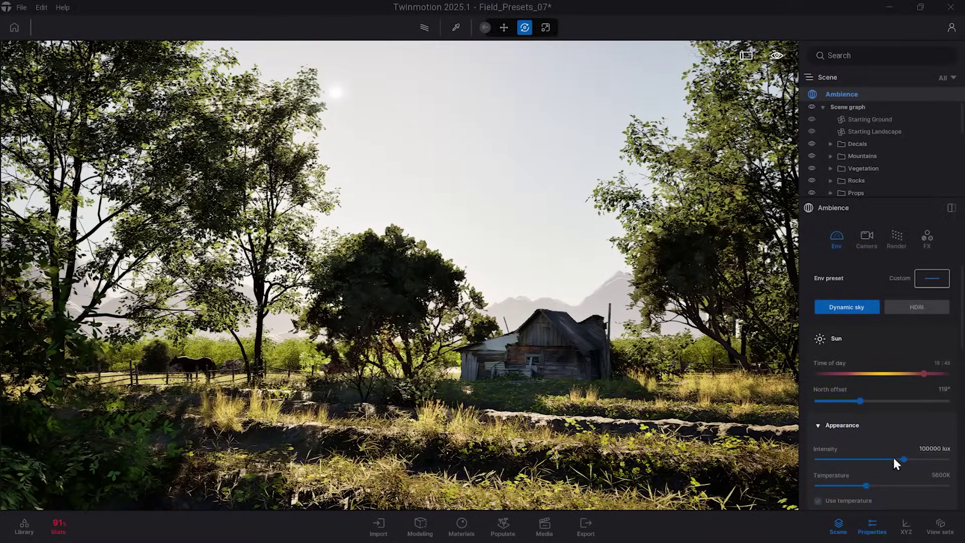
left_click_drag(902, 458, 901, 485)
scroll(893, 435, "down", 3)
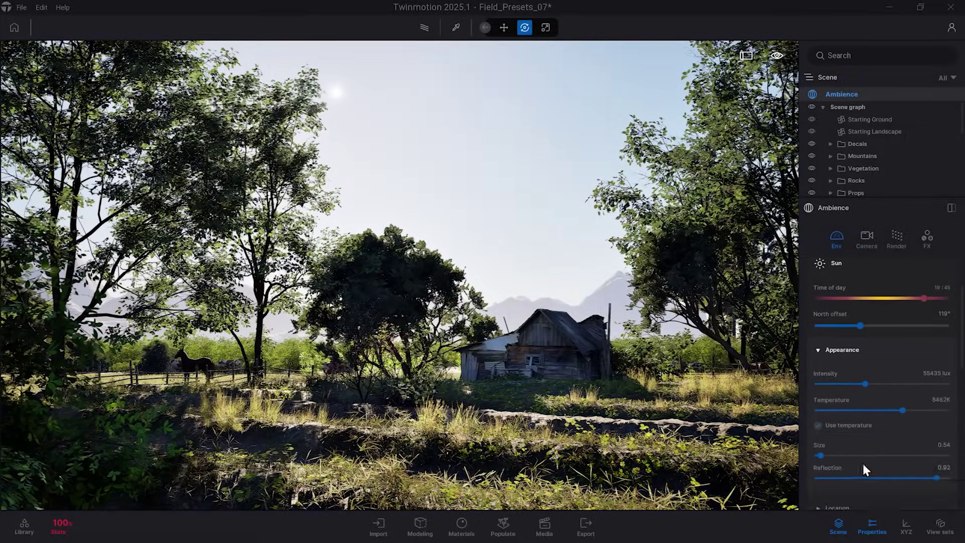
left_click_drag(841, 454, 832, 453)
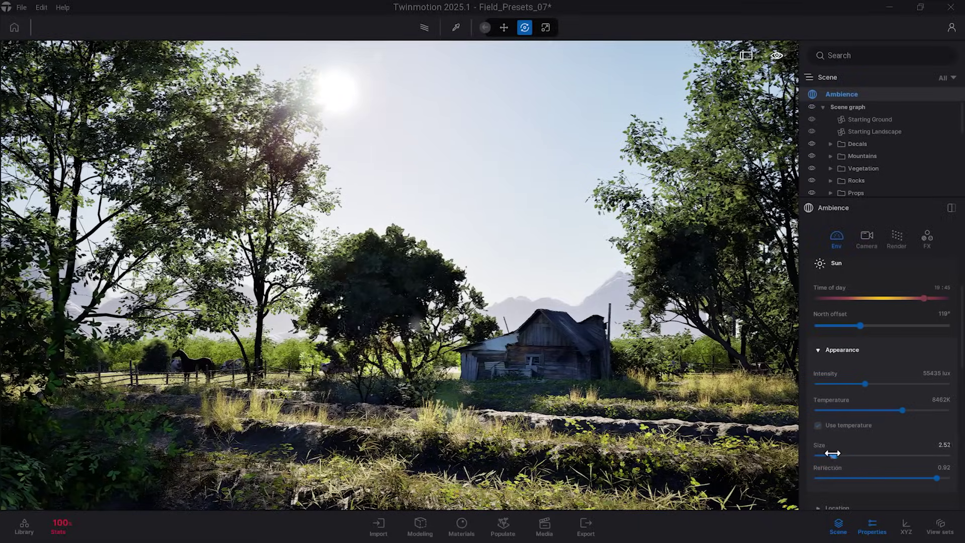
Lower the sun's reflection to 0.43 and expand the Location settings
left_click(872, 476)
scroll(834, 452, "down", 5)
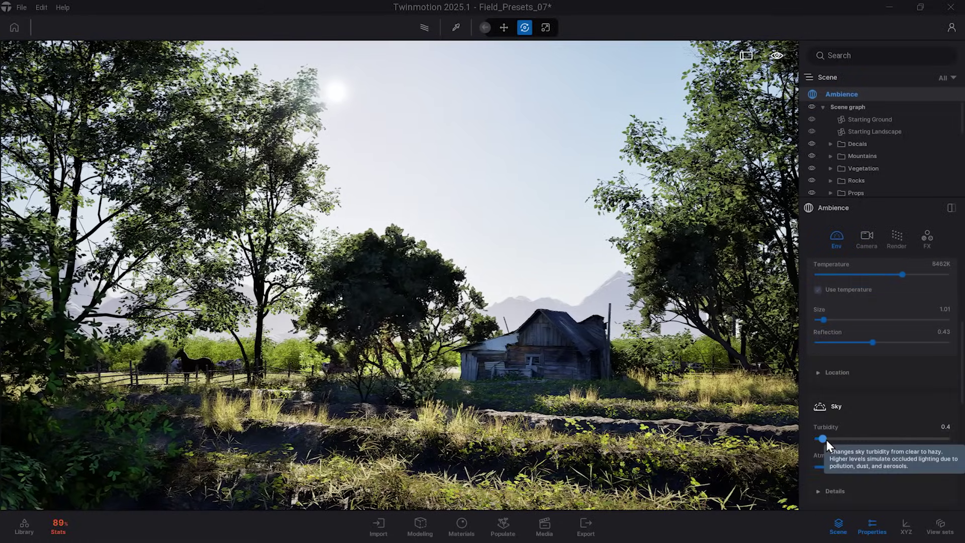
left_click(817, 372)
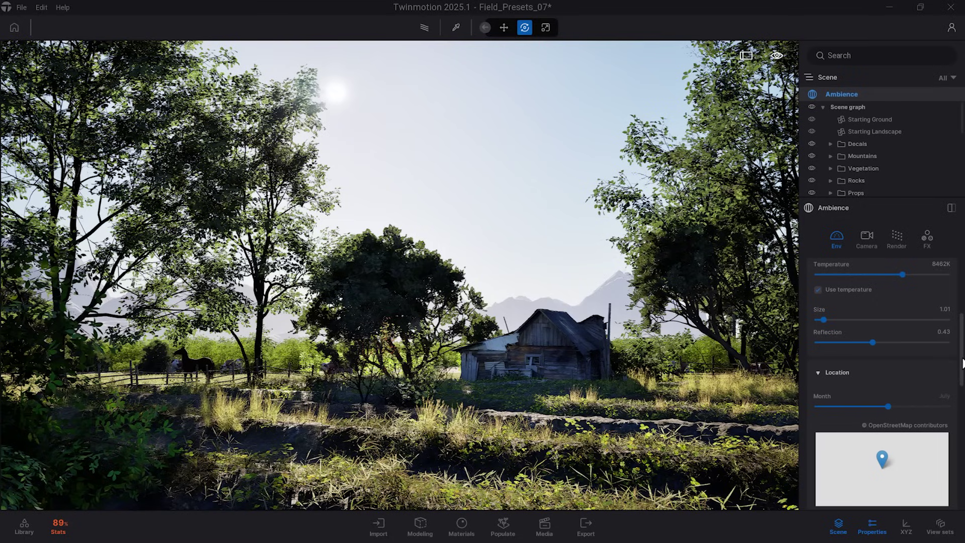
scroll(962, 362, "down", 5)
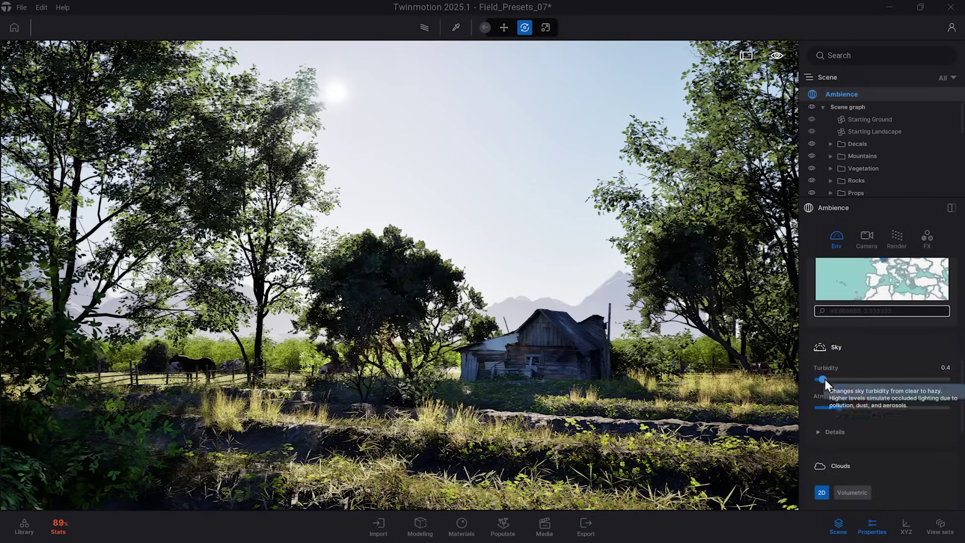
Try more sky haze and atmosphere density, revert both, then scroll down to Sky and Clouds
left_click_drag(822, 379, 853, 380)
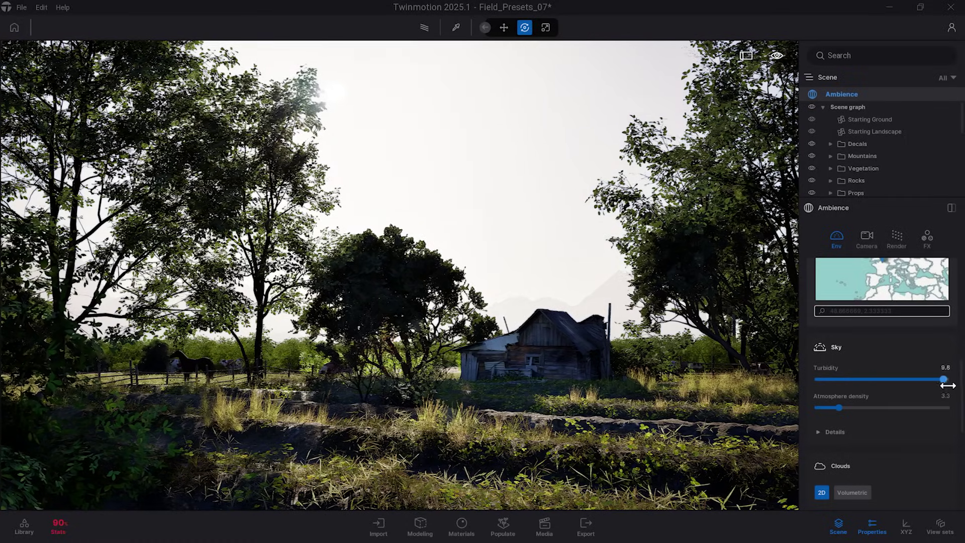
left_click_drag(852, 383, 838, 382)
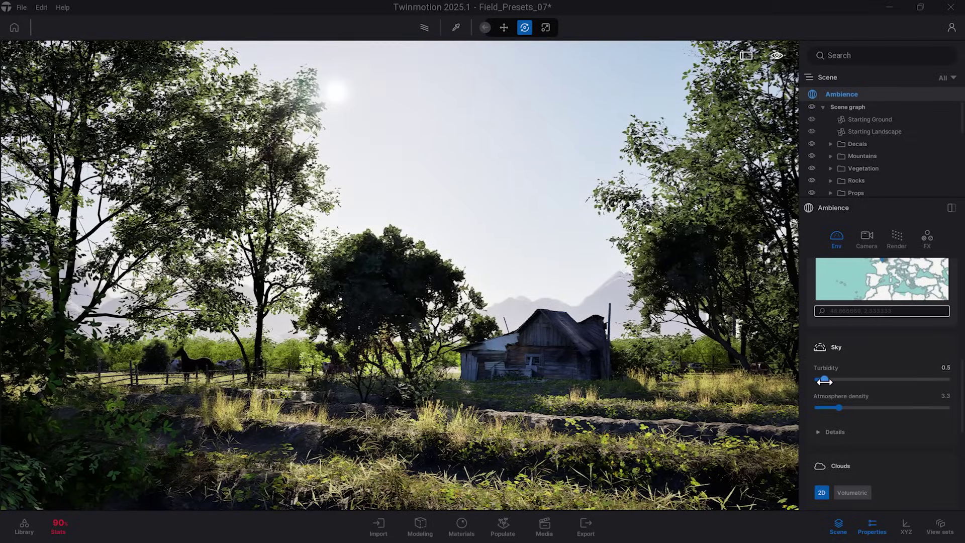
left_click_drag(836, 407, 901, 403)
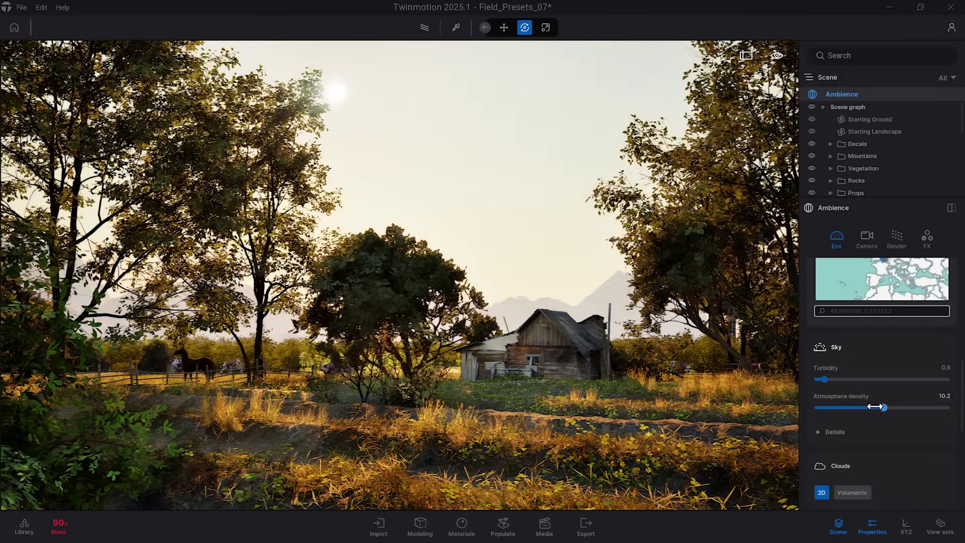
left_click_drag(875, 406, 858, 407)
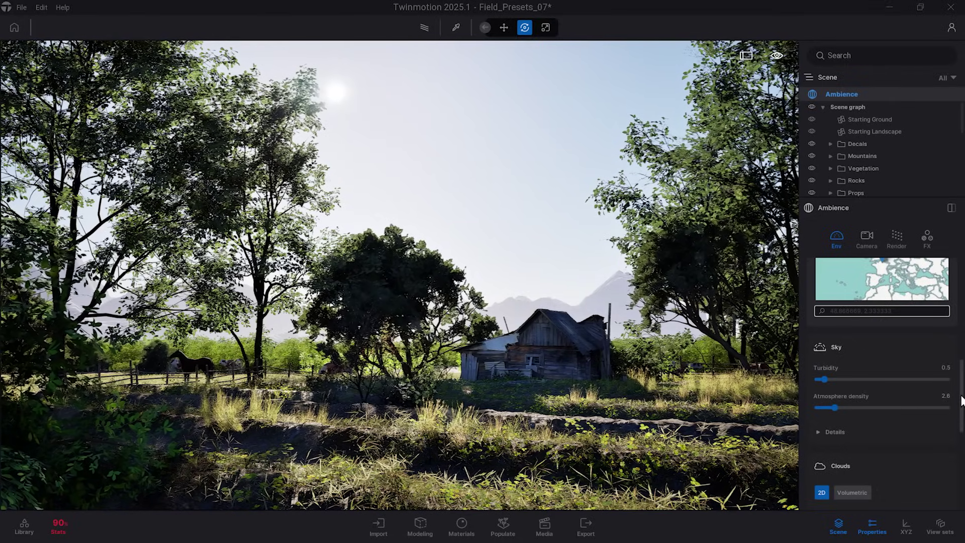
left_click_drag(962, 400, 961, 408)
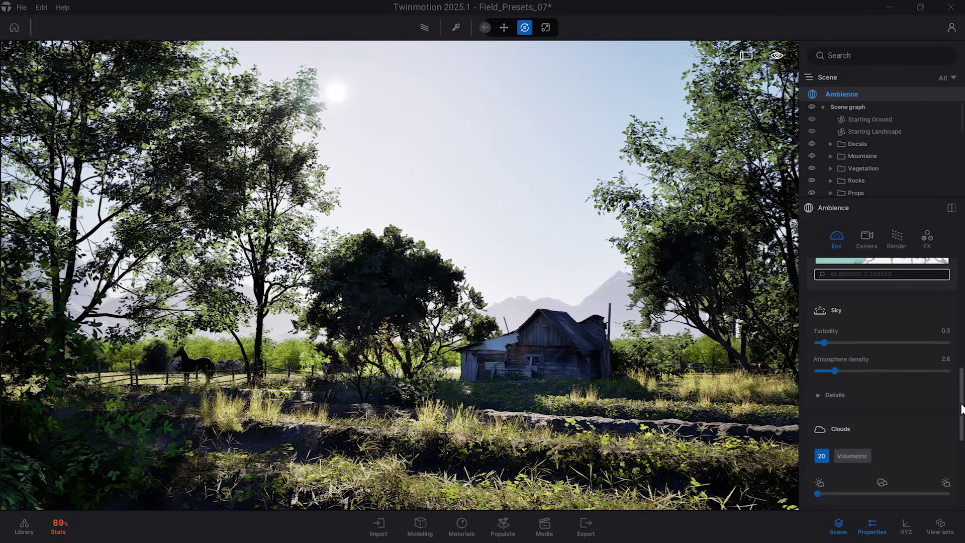
left_click_drag(961, 409, 961, 441)
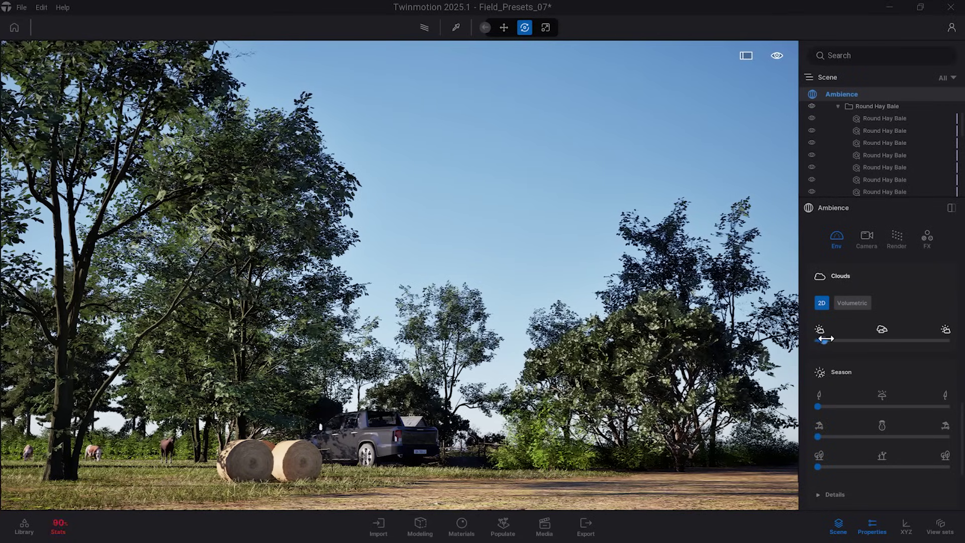
Nudge cloud cover up, switch clouds to Volumetric, and show the cloud presets list
mouse_move(825, 339)
left_mouse_down()
mouse_move(931, 340)
mouse_move(827, 341)
left_mouse_up()
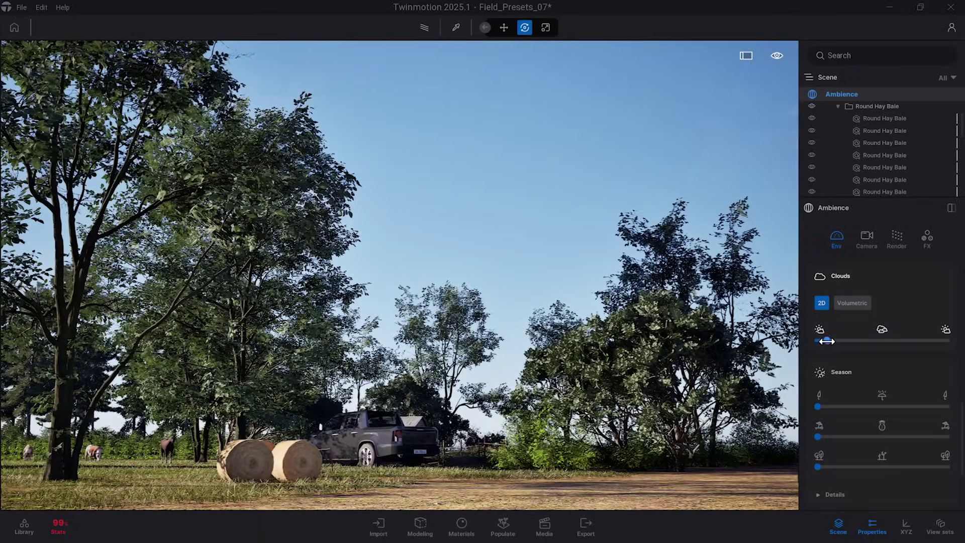
left_click(848, 302)
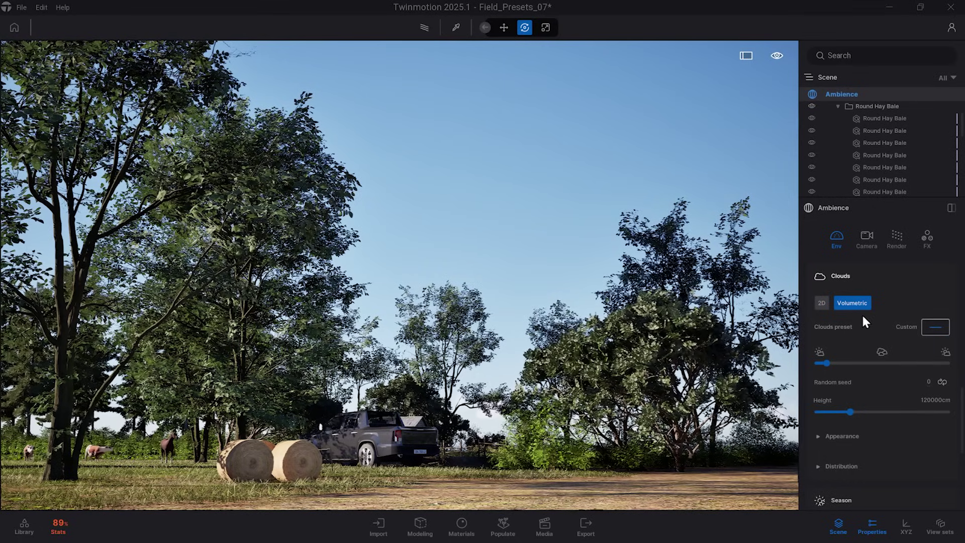
left_click(929, 329)
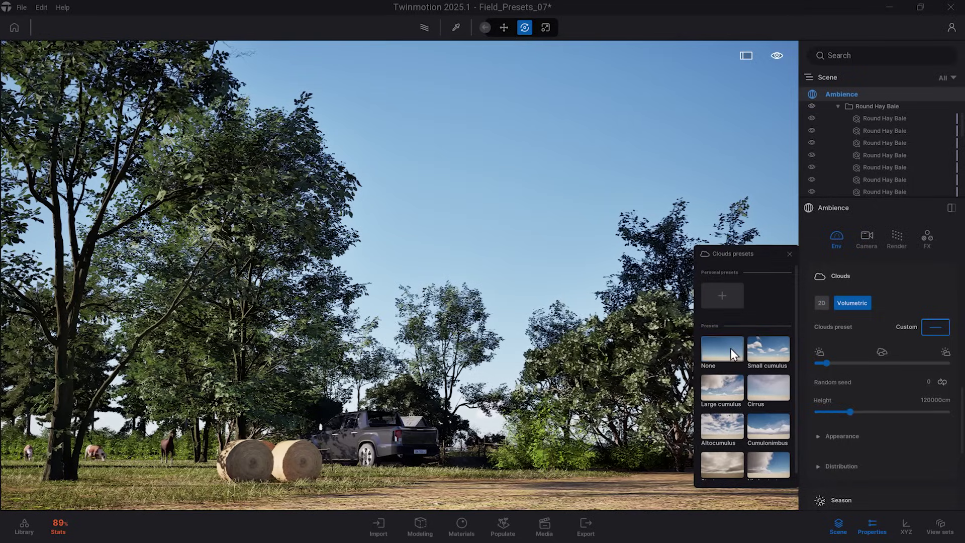
Preview Large cumulus, Altocumulus, Small cumulus, Cirrus, Cumulonimbus and Nimbostratus, then choose None
left_click(722, 390)
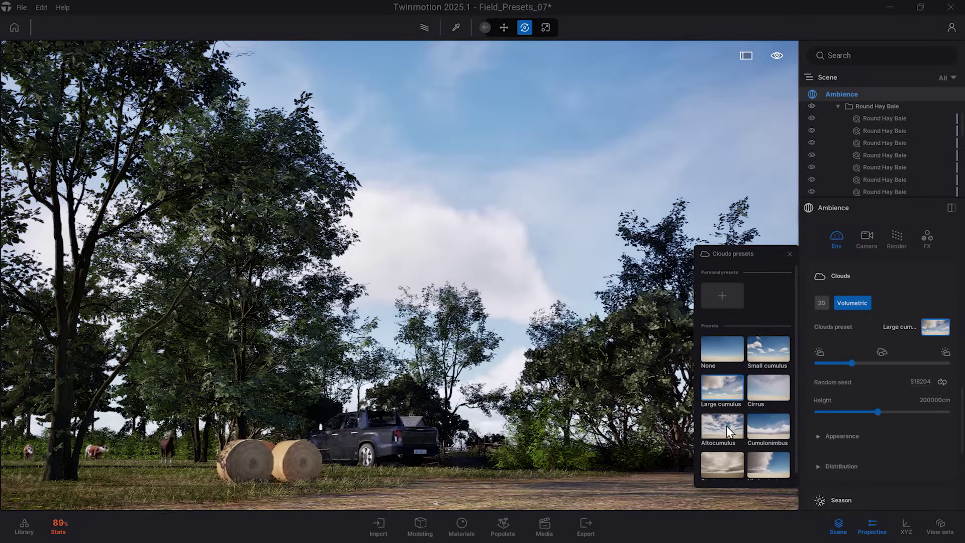
left_click(726, 426)
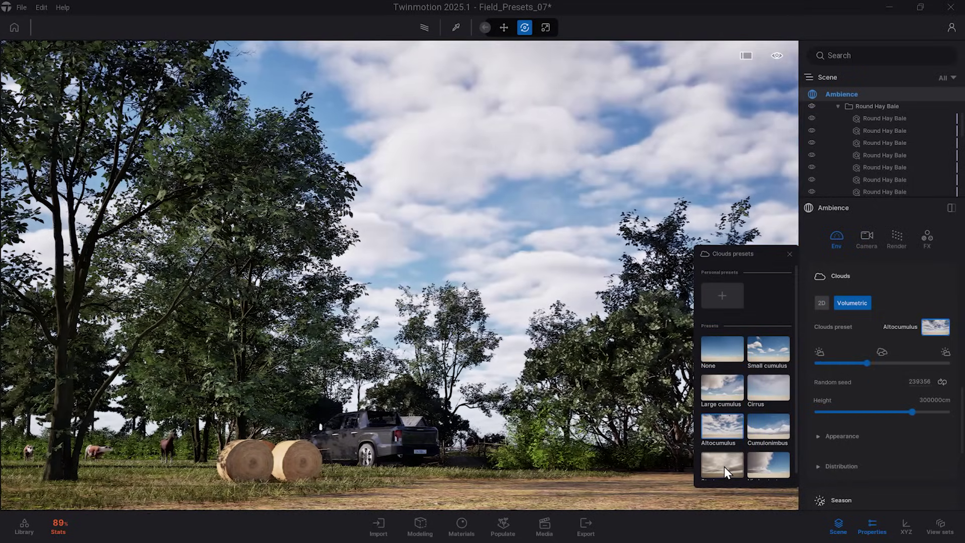
left_click(725, 466)
left_click(780, 348)
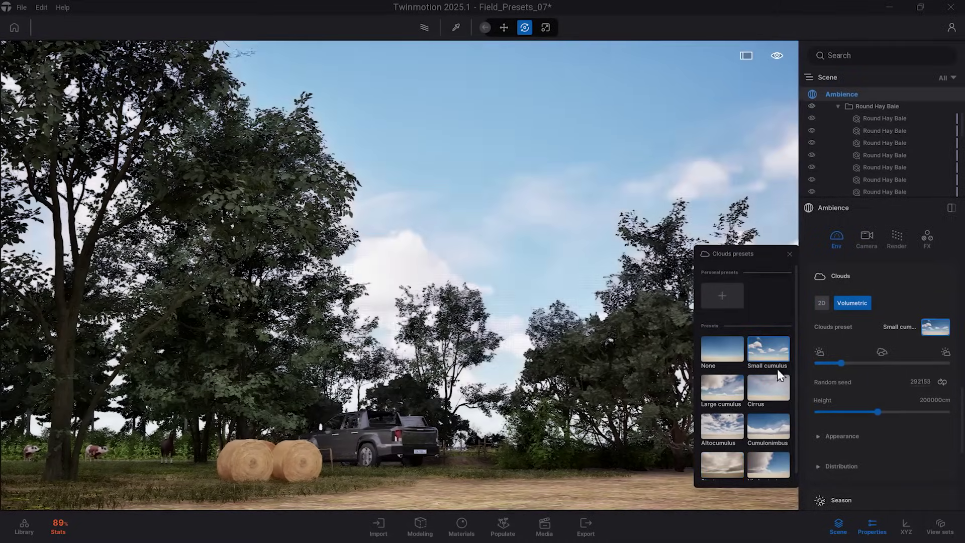
left_click(771, 384)
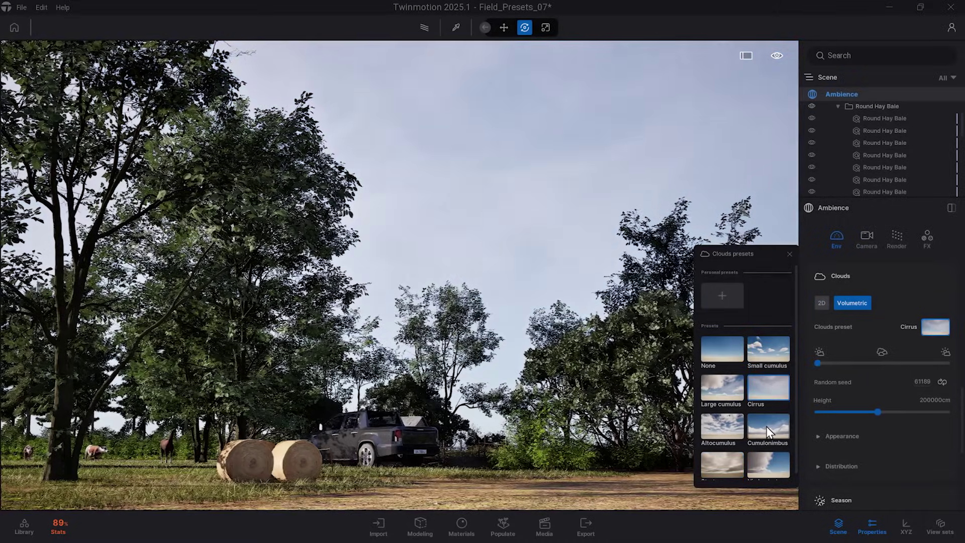
left_click(766, 424)
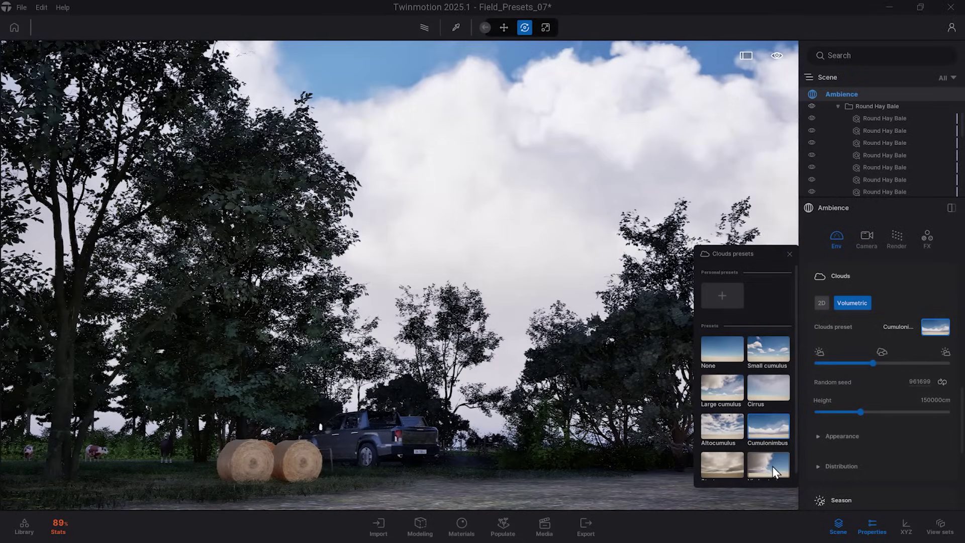
left_click(773, 466)
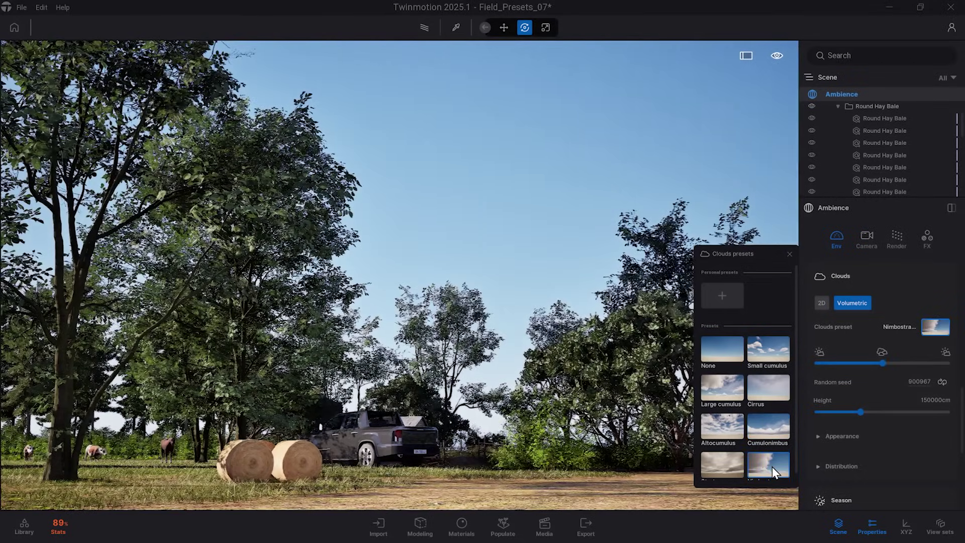
left_click(715, 353)
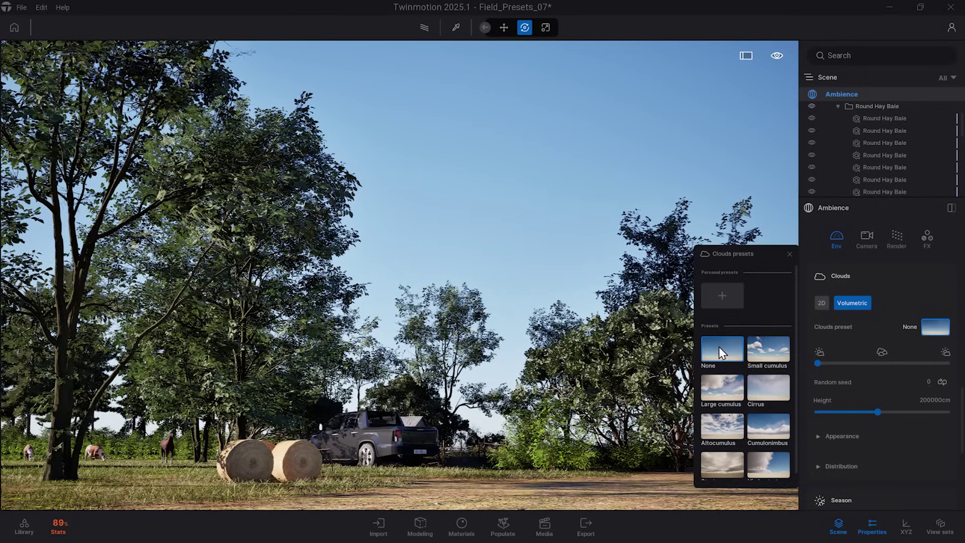
Close the presets, raise cloud coverage to a custom amount, and reroll the random cloud arrangement
left_click(789, 254)
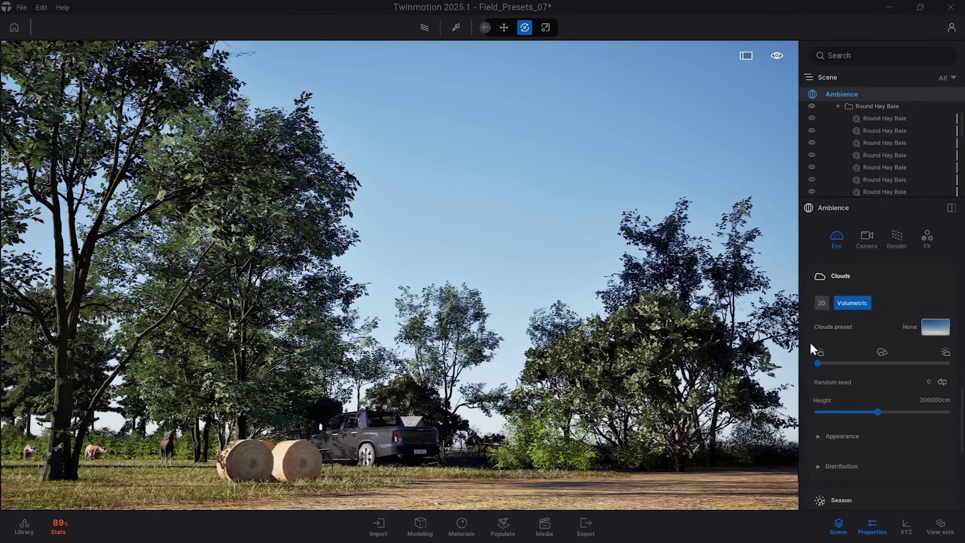
left_click_drag(817, 362, 903, 362)
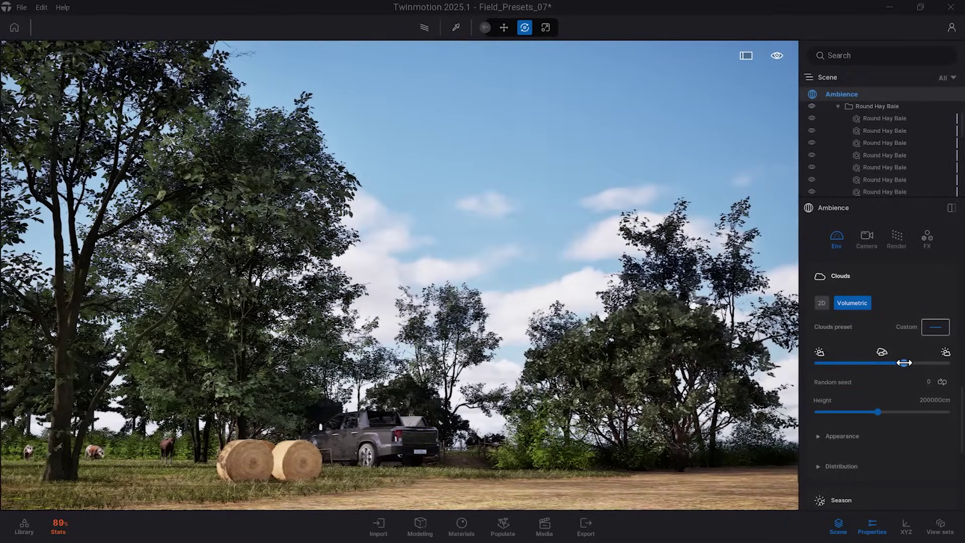
left_click(942, 382)
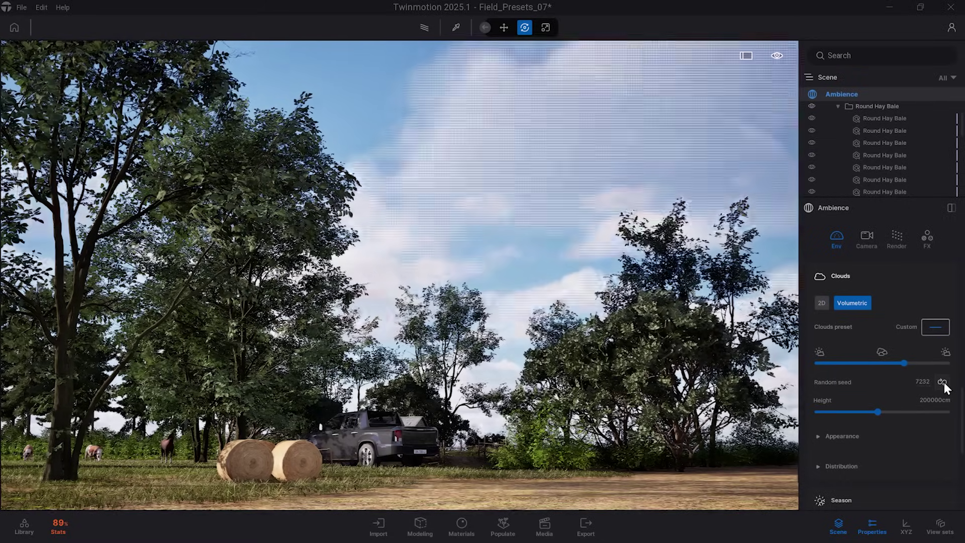
left_click(942, 381)
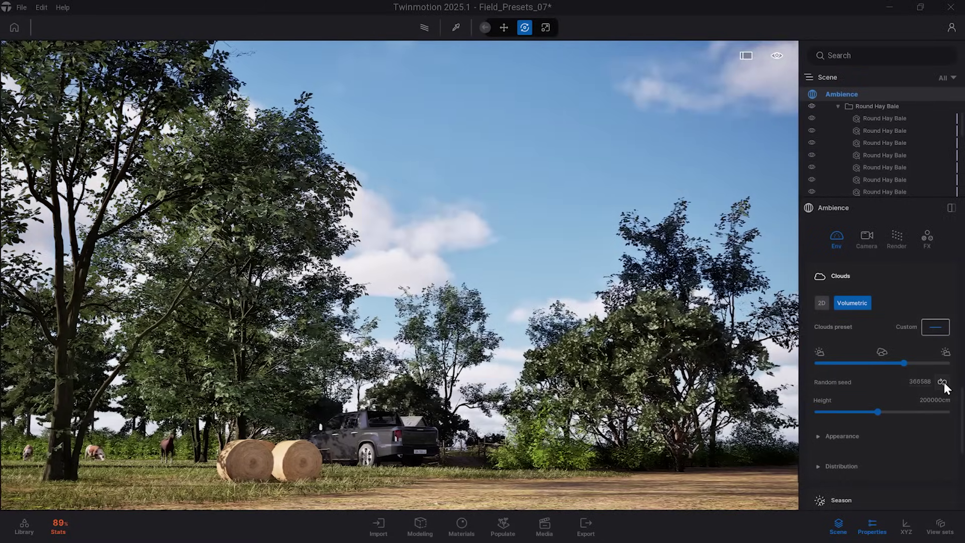
left_click(943, 381)
left_click(942, 382)
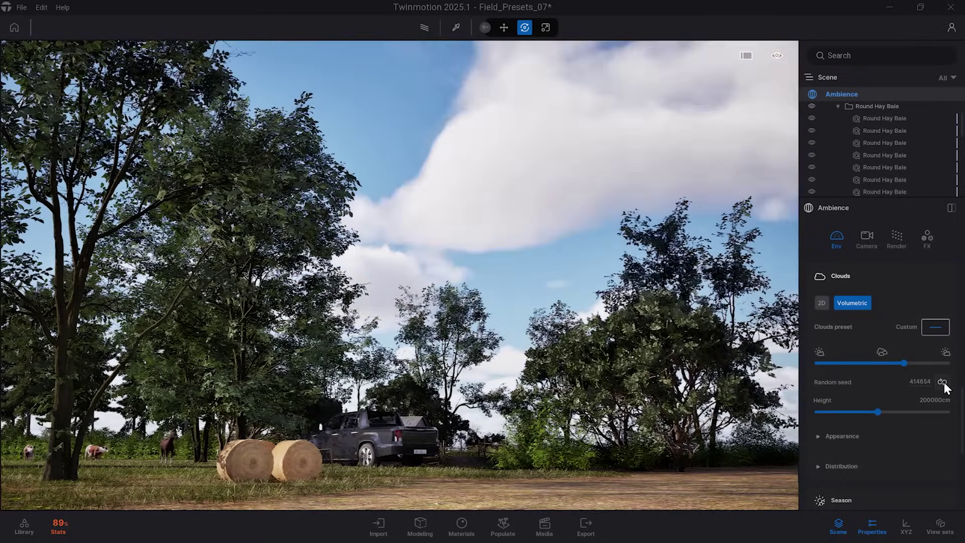
left_click(943, 381)
left_click(943, 382)
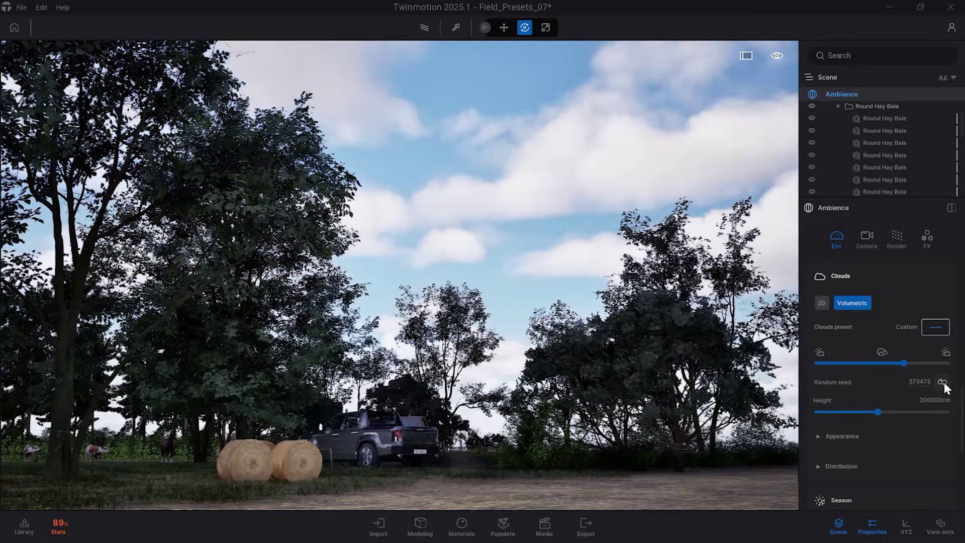
left_click(942, 381)
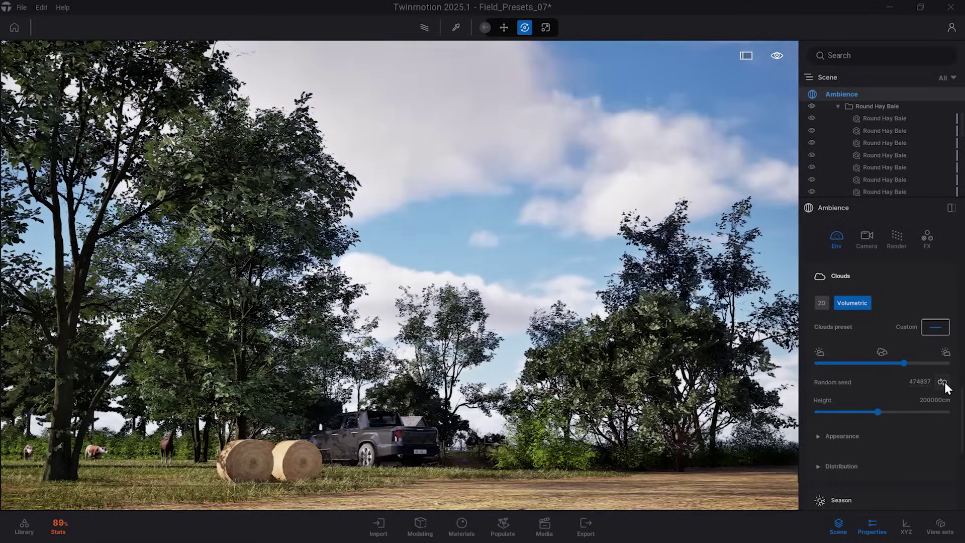
left_click(944, 381)
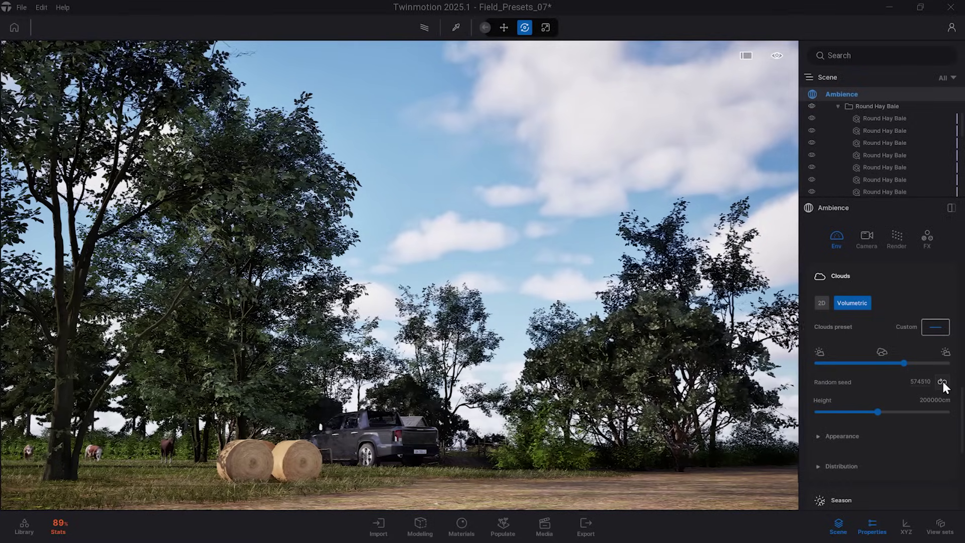
Try random seeds 100 and 50, settle on seed 25, and expand Appearance
left_click(920, 381)
type("100")
key("Return")
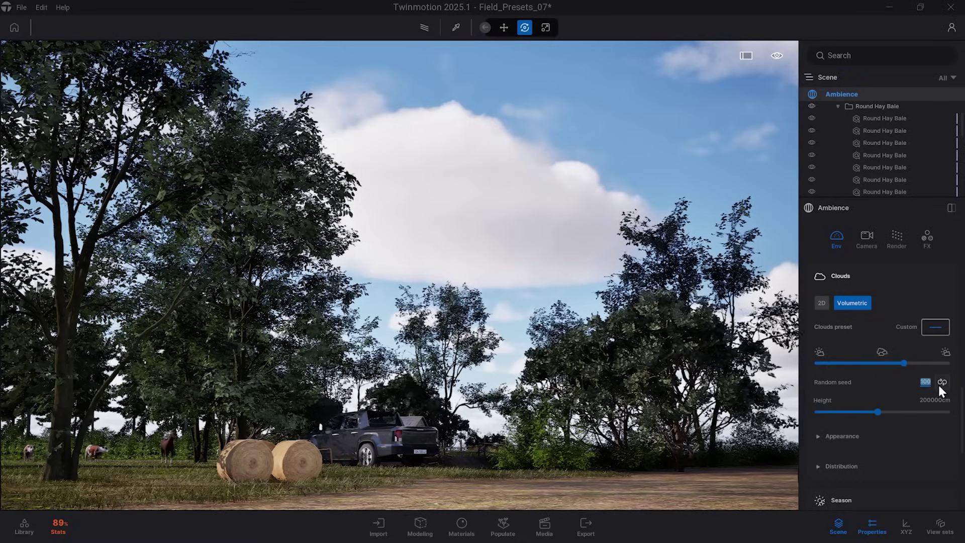
type("50")
key("Return")
type("25")
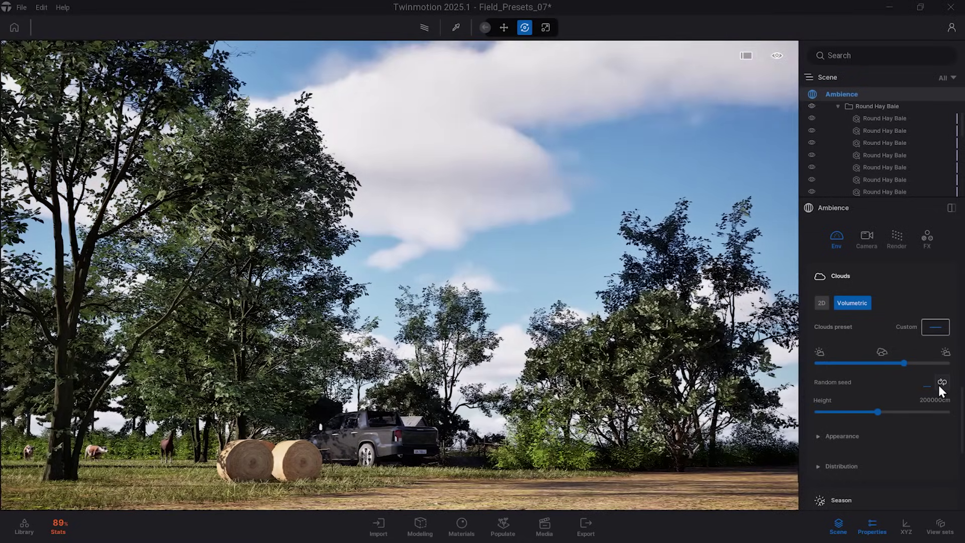
key("Return")
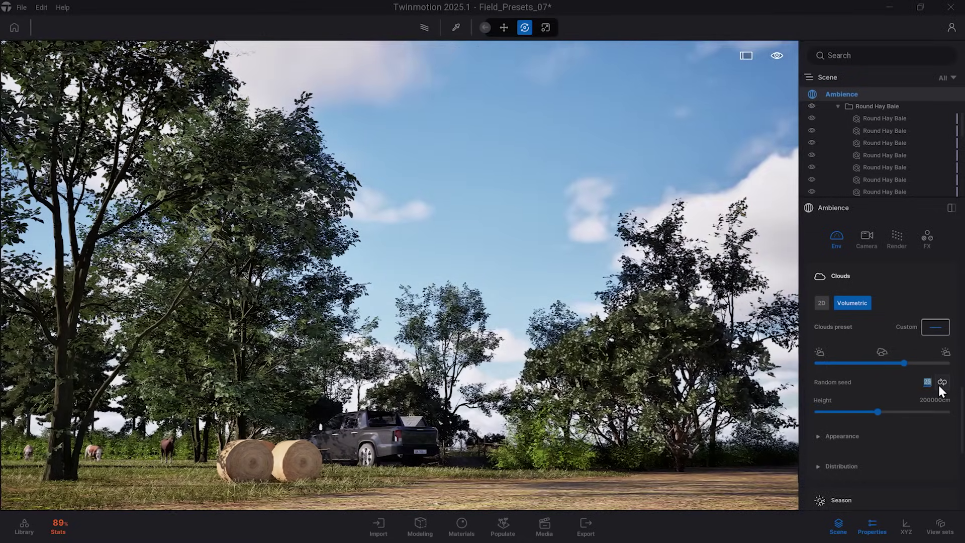
left_click(817, 437)
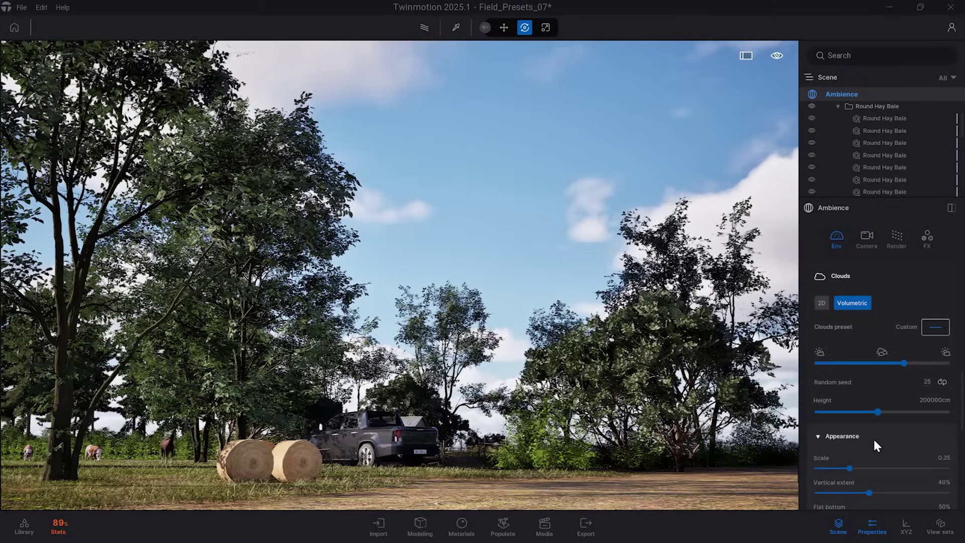
Set cloud height 258485cm, scale 0.27, vertical extent 16%, flat bottom 19%, puffiness 81%, density 0.12
scroll(910, 435, "down", 1)
mouse_move(878, 397)
left_mouse_down()
mouse_move(918, 396)
mouse_move(898, 396)
left_mouse_up()
scroll(908, 431, "down", 5)
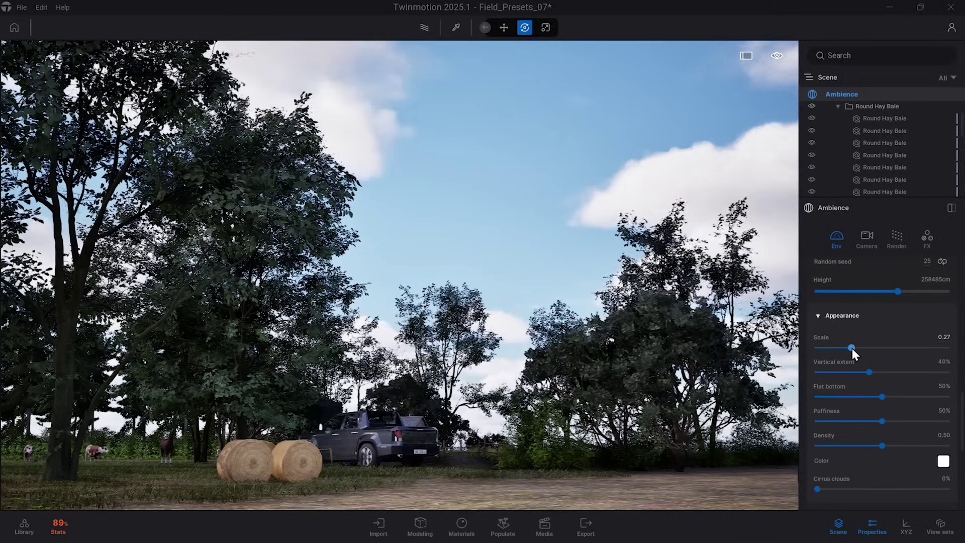
left_click_drag(851, 349, 838, 372)
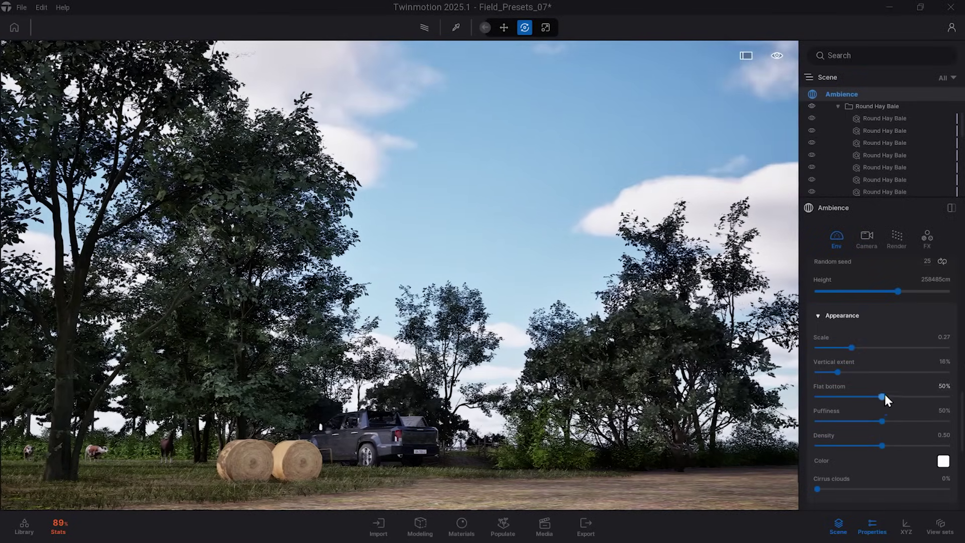
left_click_drag(883, 397, 832, 445)
Pick a cream cloud Color from the wheel and raise Cirrus clouds to 46%
left_click(943, 461)
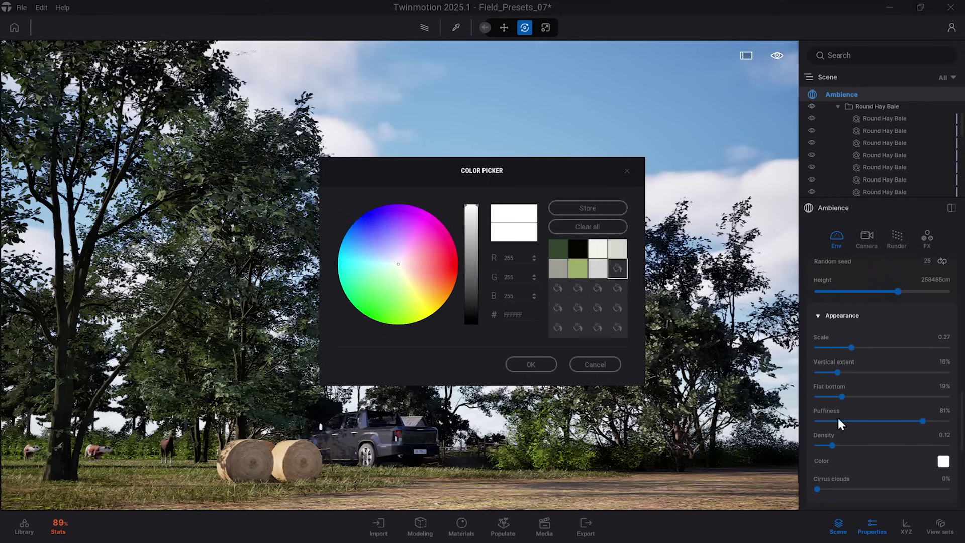
left_click(406, 272)
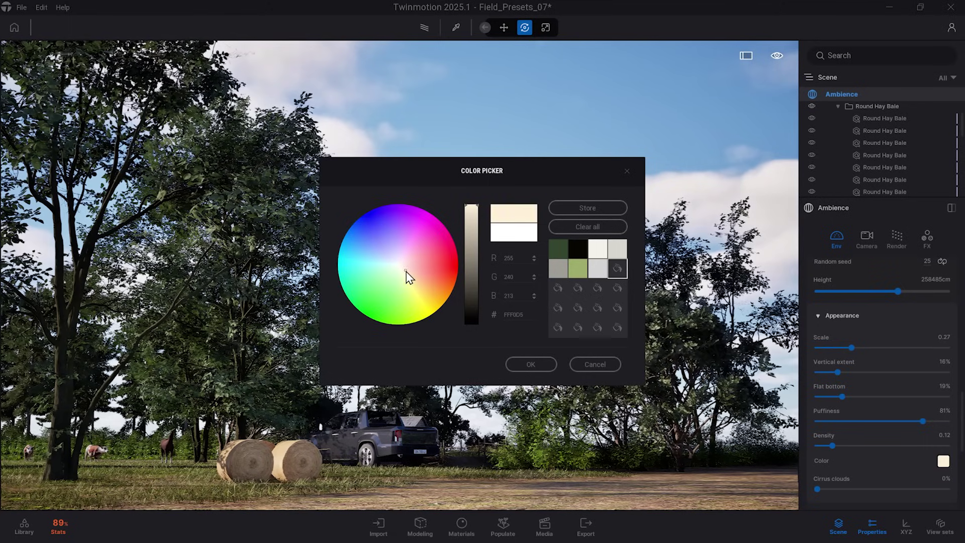
left_click(533, 365)
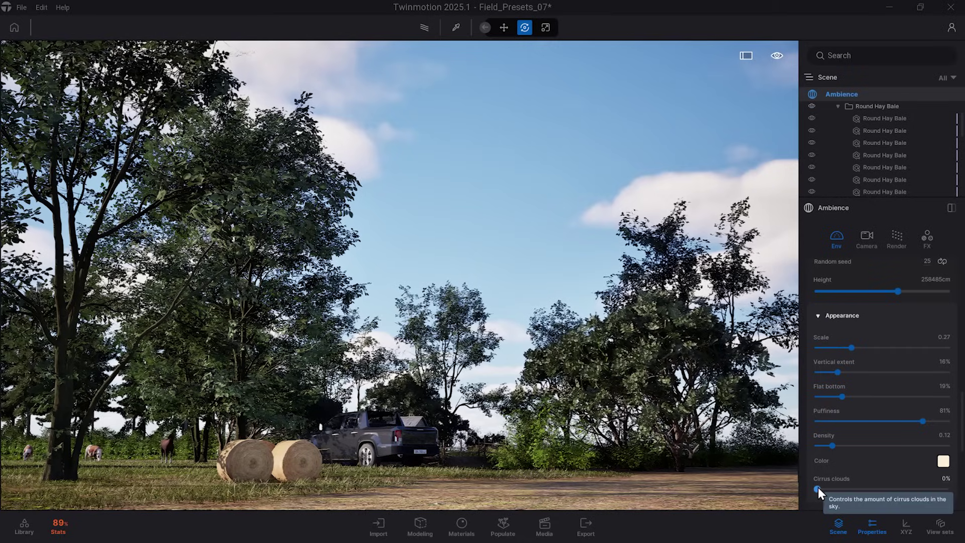
left_click_drag(847, 489, 884, 491)
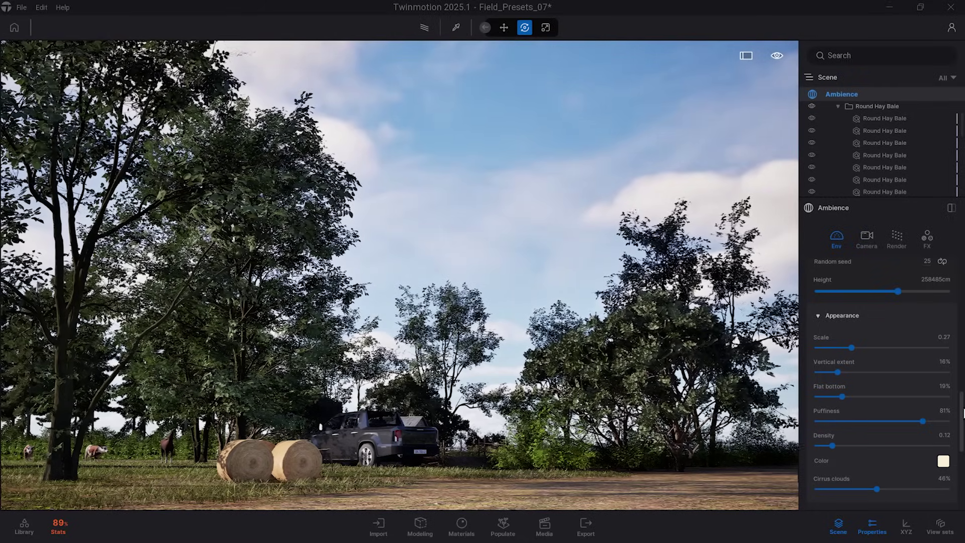
Expand Distribution, push cloud Scale to 0.81, and raise Density for an overcast sky
scroll(963, 413, "down", 10)
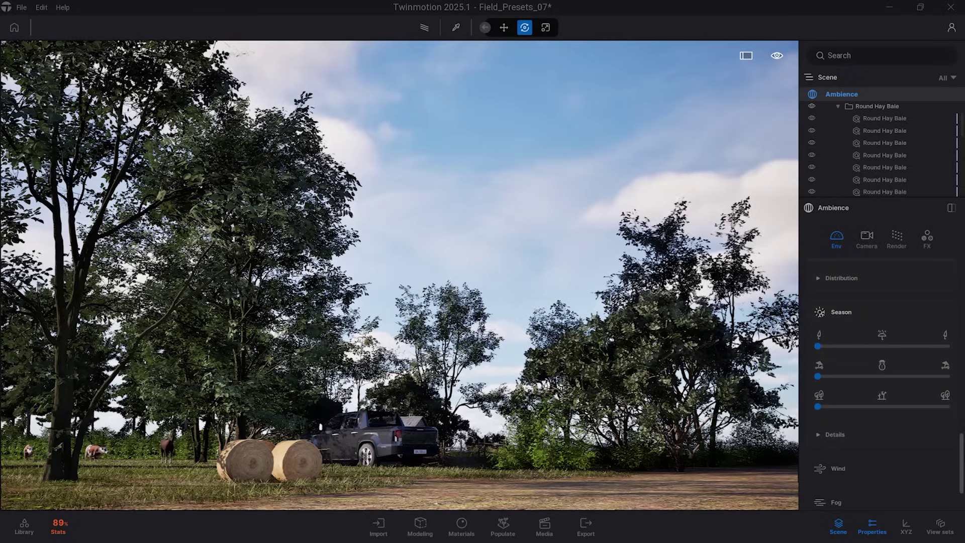
left_click(817, 279)
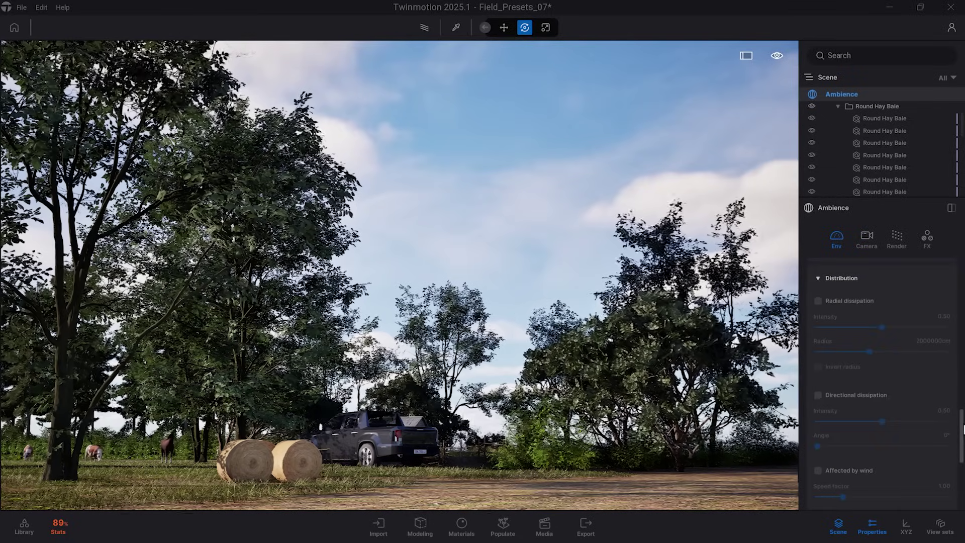
scroll(961, 377, "up", 8)
left_click(945, 342)
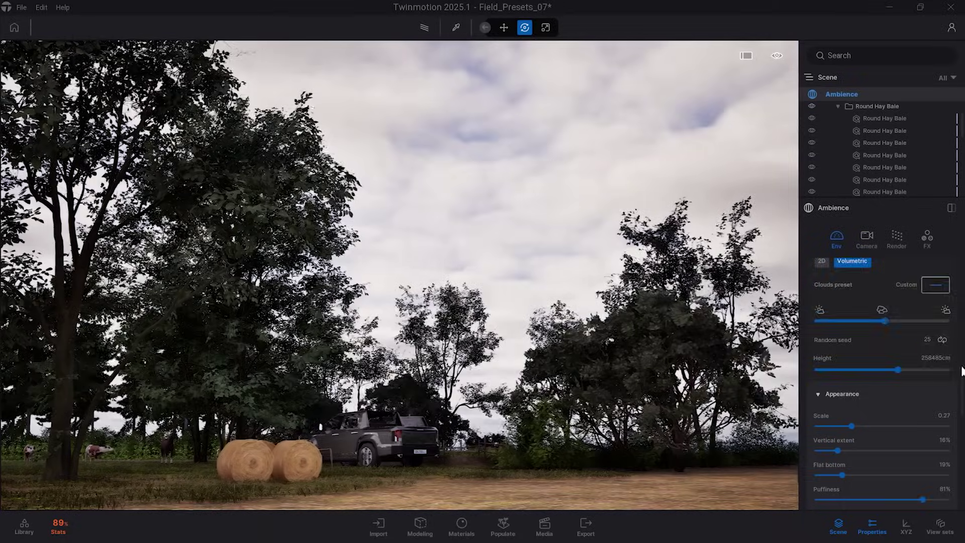
scroll(858, 331, "down", 3)
left_click_drag(851, 313, 921, 313)
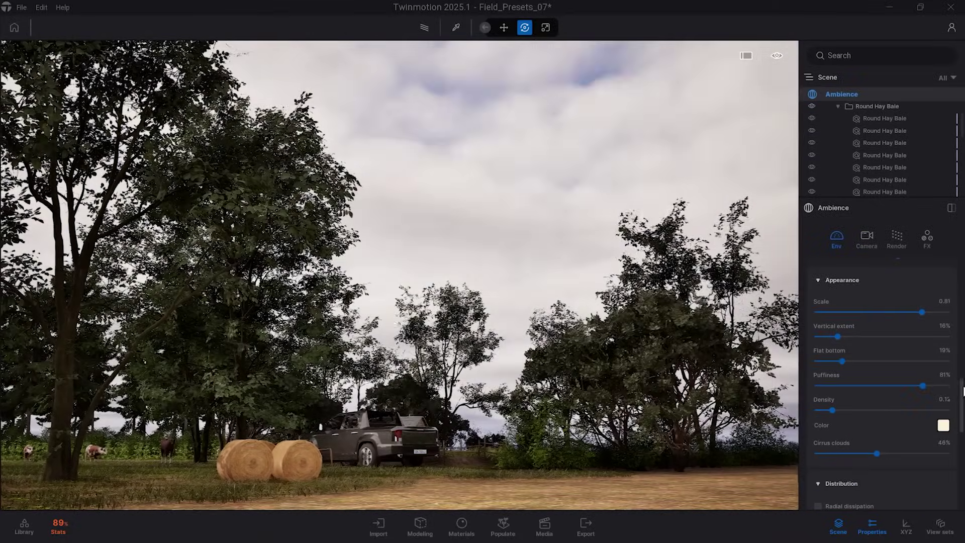
scroll(884, 352, "down", 1)
left_click_drag(838, 390, 918, 389)
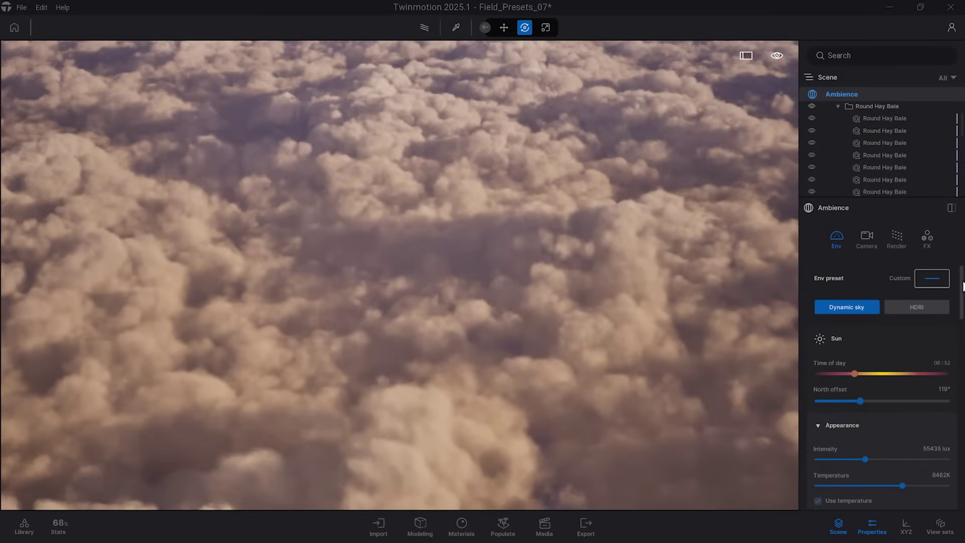
left_click_drag(962, 287, 962, 428)
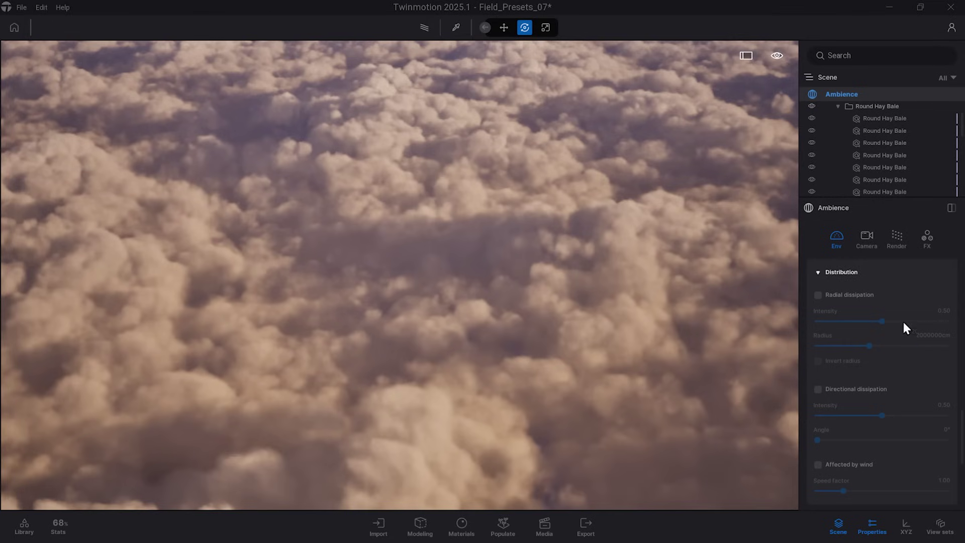
Enable Radial dissipation at intensity 1.00 and radius 557972cm, briefly testing Invert radius
left_click(818, 297)
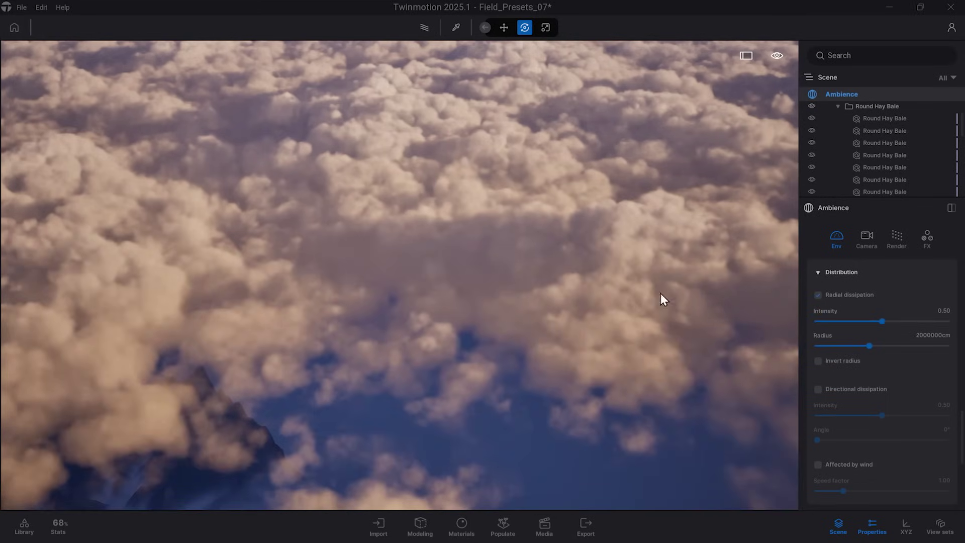
left_click_drag(568, 287, 638, 281)
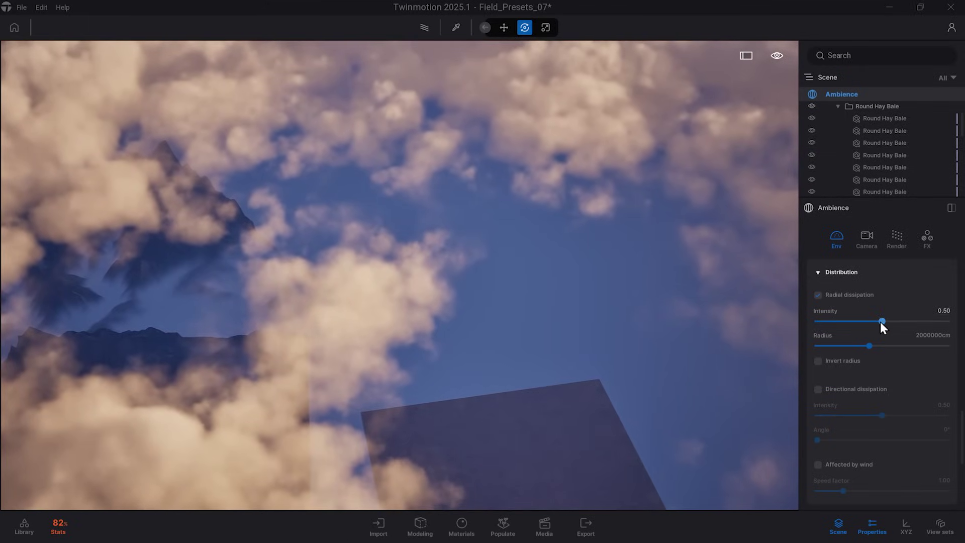
left_click_drag(880, 322, 957, 321)
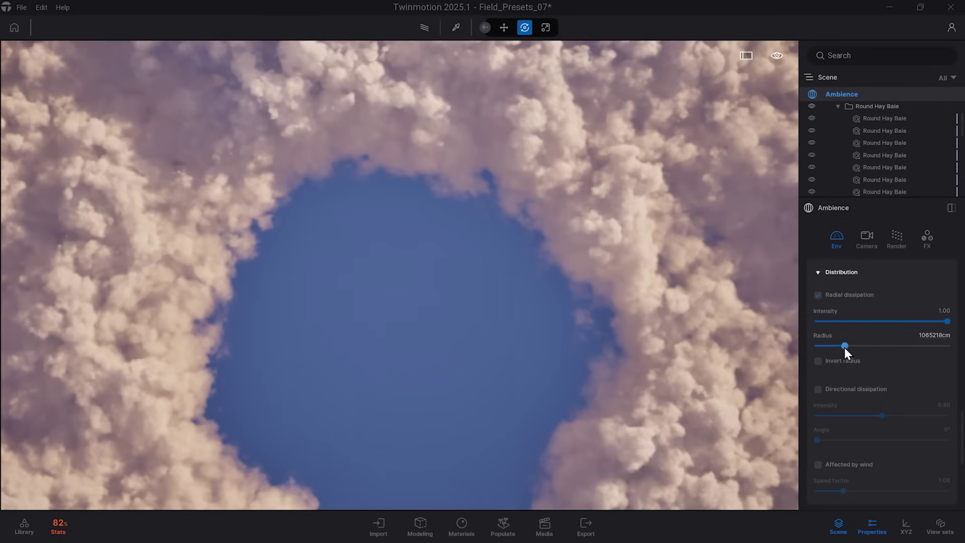
mouse_move(844, 347)
left_mouse_down()
mouse_move(816, 346)
mouse_move(831, 350)
left_mouse_up()
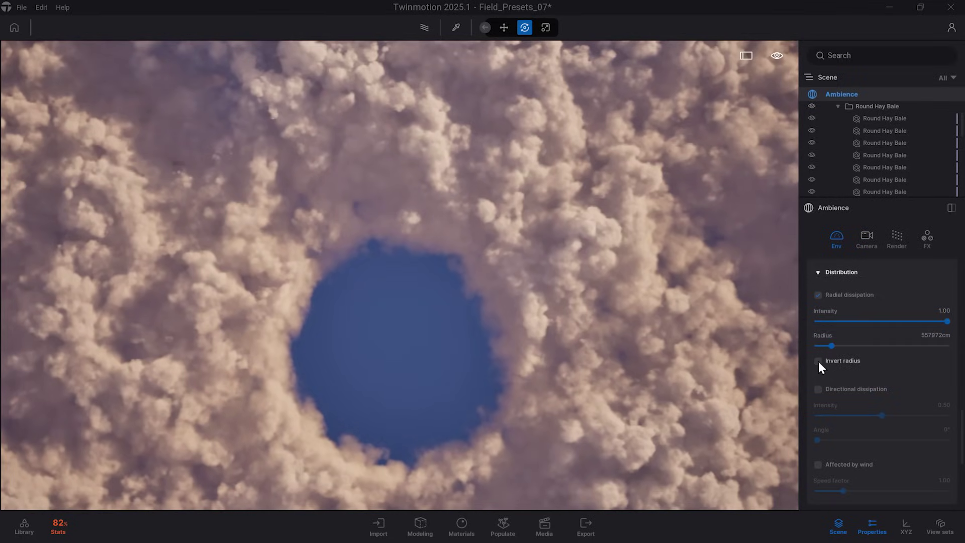
left_click(818, 360)
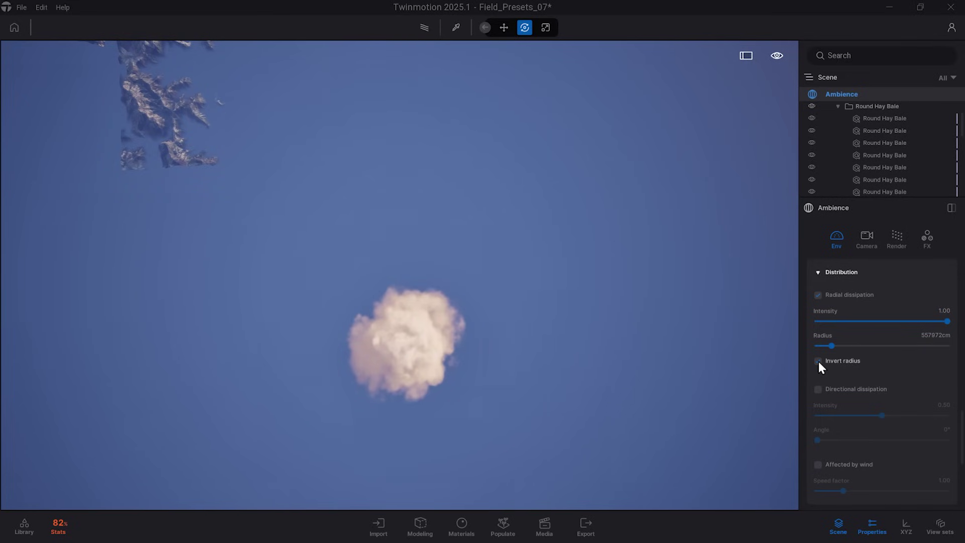
left_click(818, 360)
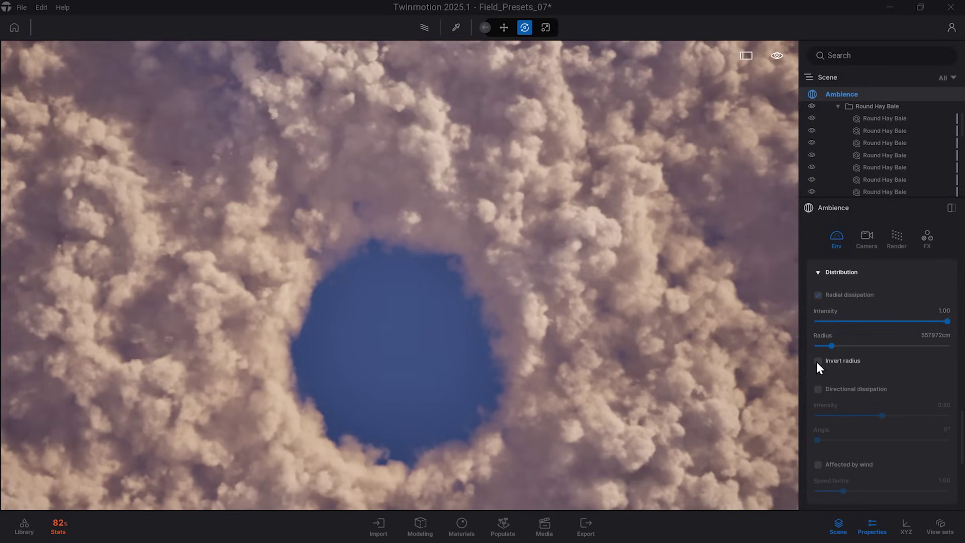
Swap to Directional dissipation, test intensity 0.98 and a new angle, then disable it
left_click(818, 294)
left_click(817, 390)
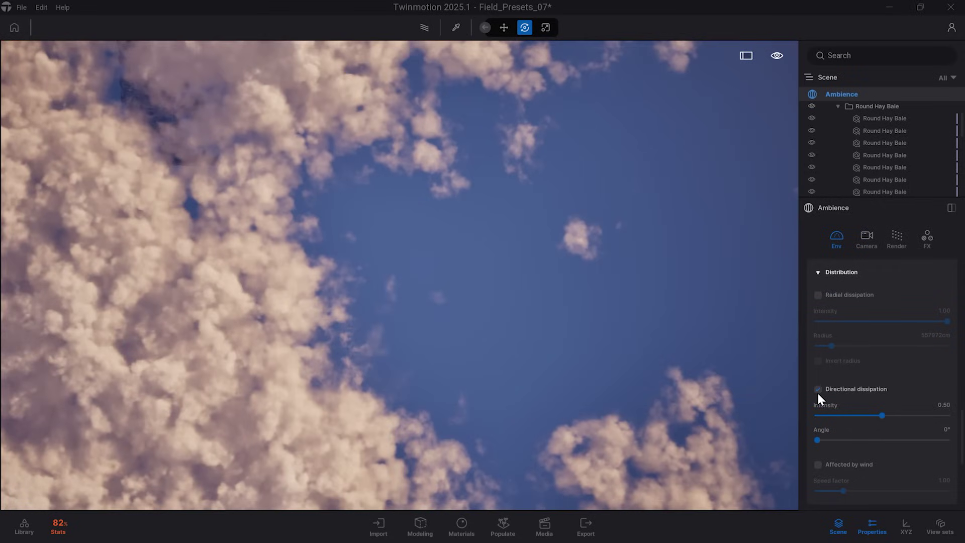
left_click_drag(883, 416, 945, 416)
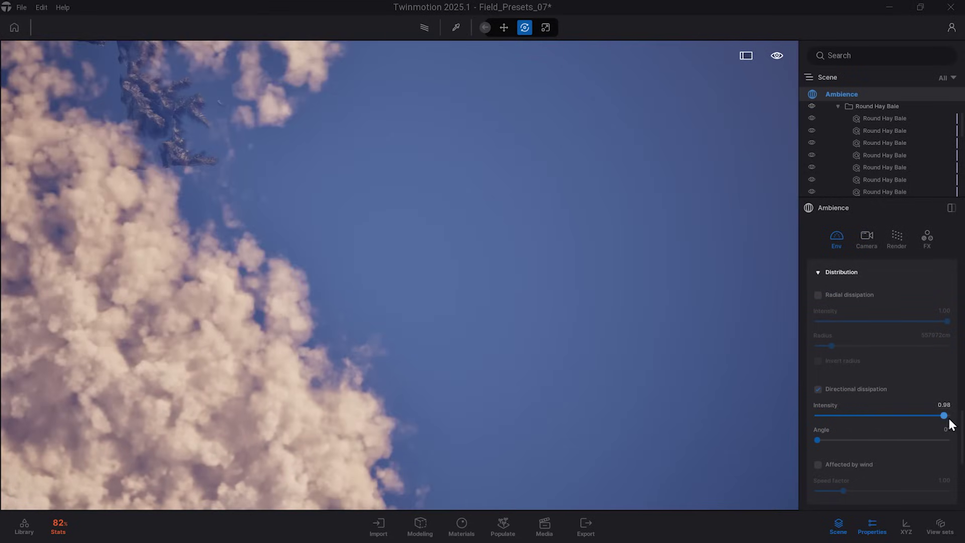
left_click_drag(817, 440, 957, 456)
left_click(817, 389)
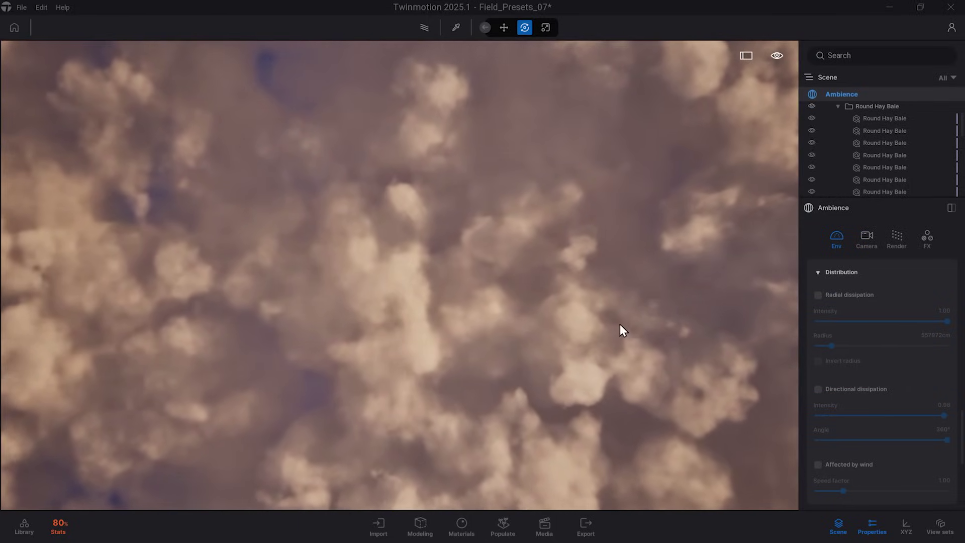
Tick Affected by wind, raise the Speed factor, and set Wind Speed to 3.46
left_click(817, 464)
left_click_drag(843, 490, 947, 490)
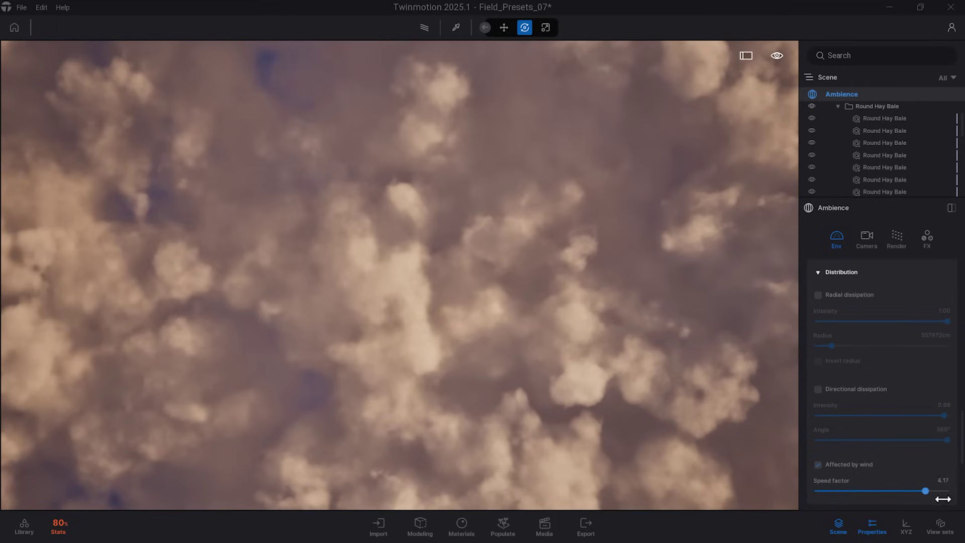
scroll(908, 472, "down", 2)
scroll(904, 468, "down", 5)
left_click_drag(840, 438, 952, 444)
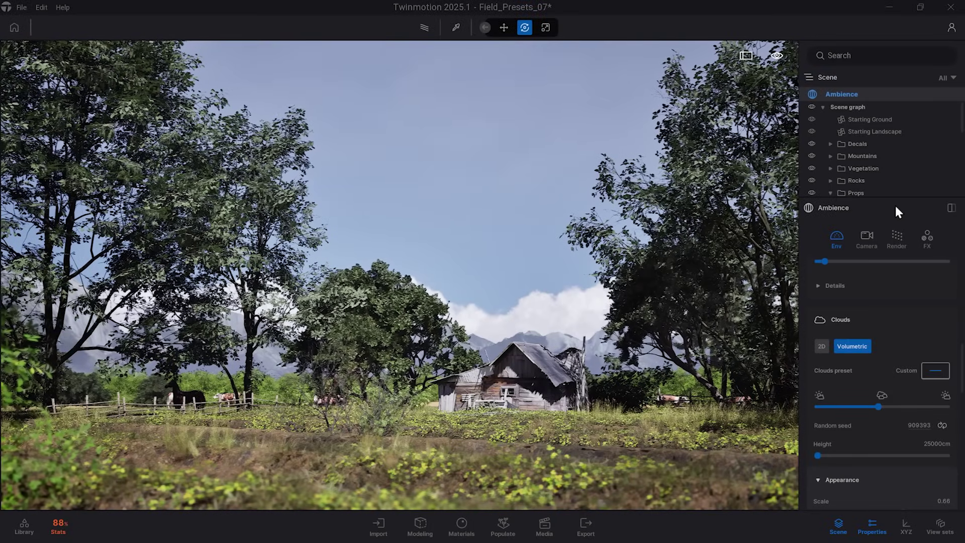
Create Video part01 with its first clip refreshed to the current barn farm view
left_click(544, 528)
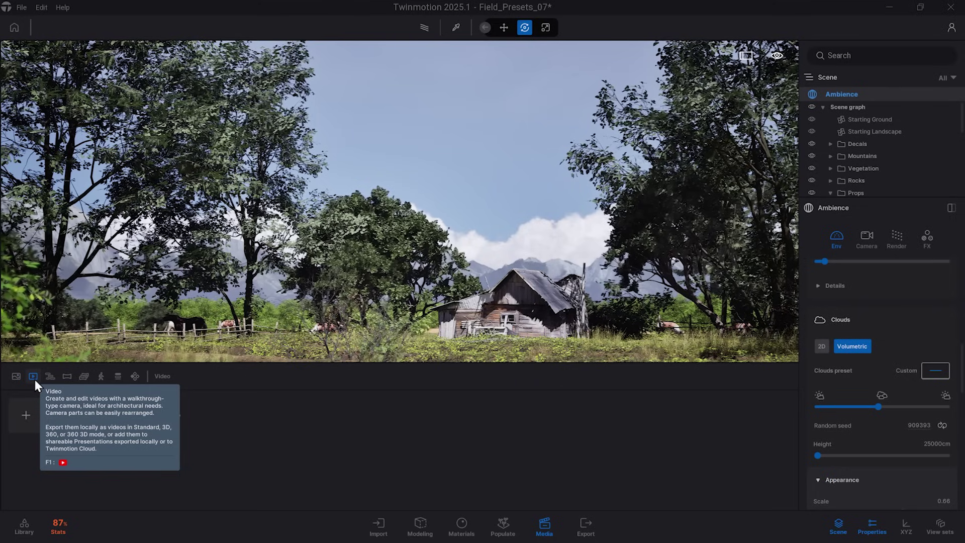
left_click(33, 404)
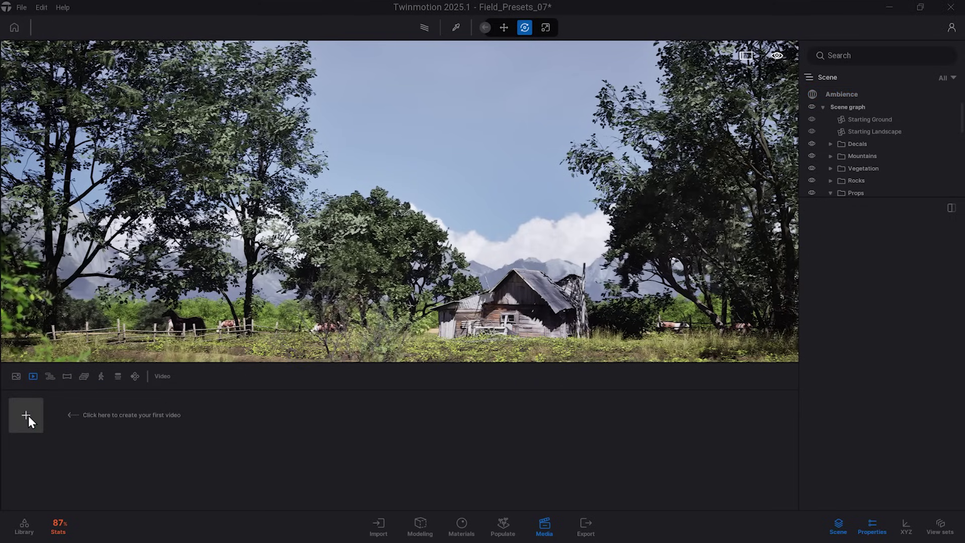
left_click(27, 415)
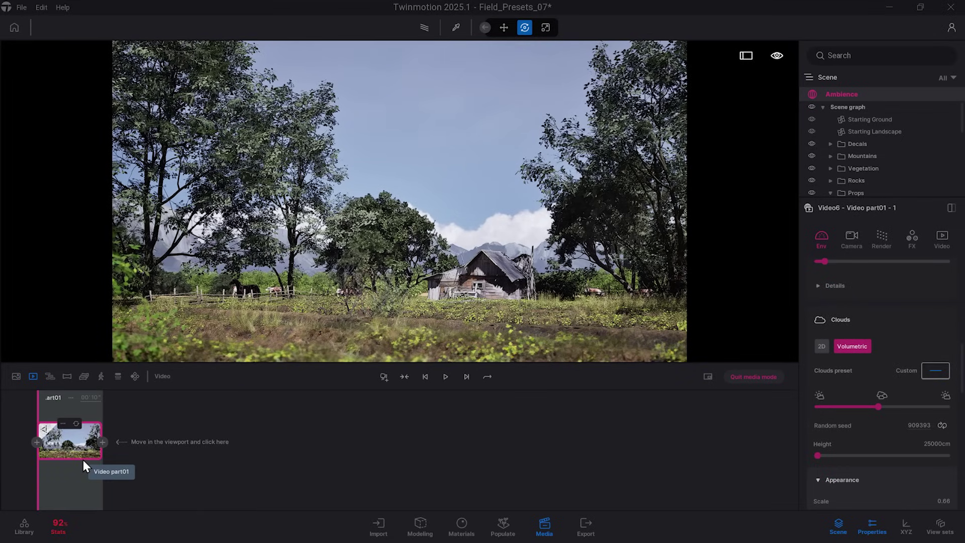
left_click(76, 425)
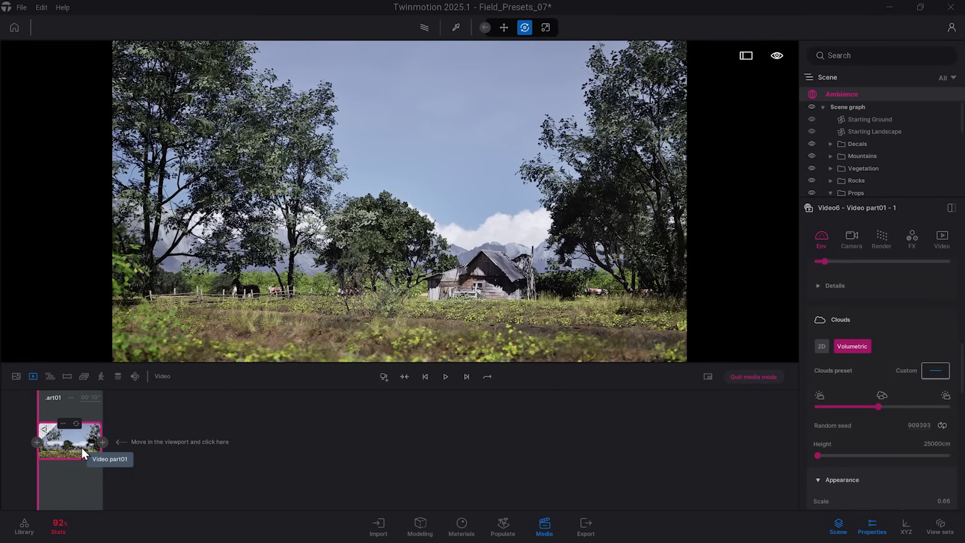
Add a second clip with the radial cloud dissipation radius at 0 cm, refreshed to the overcast sky
left_click(102, 442)
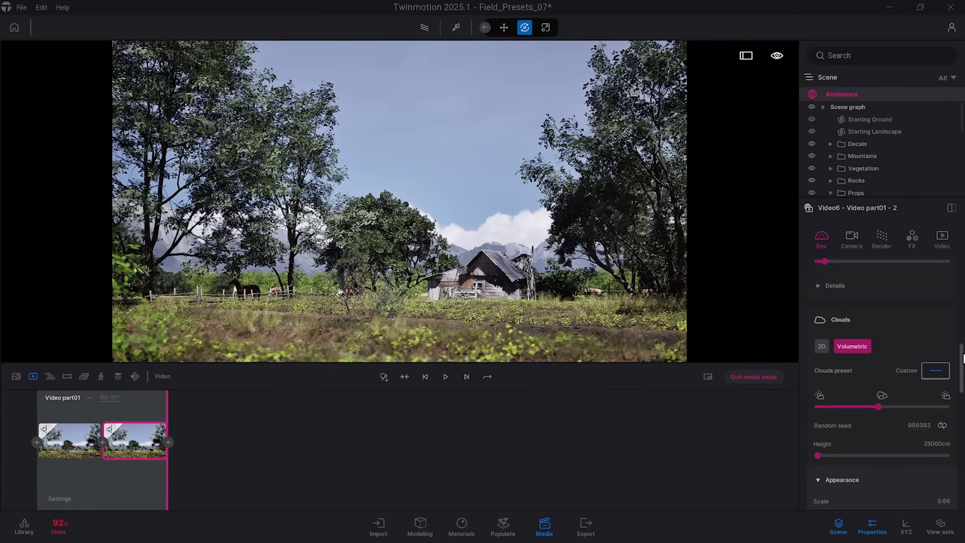
scroll(963, 358, "down", 10)
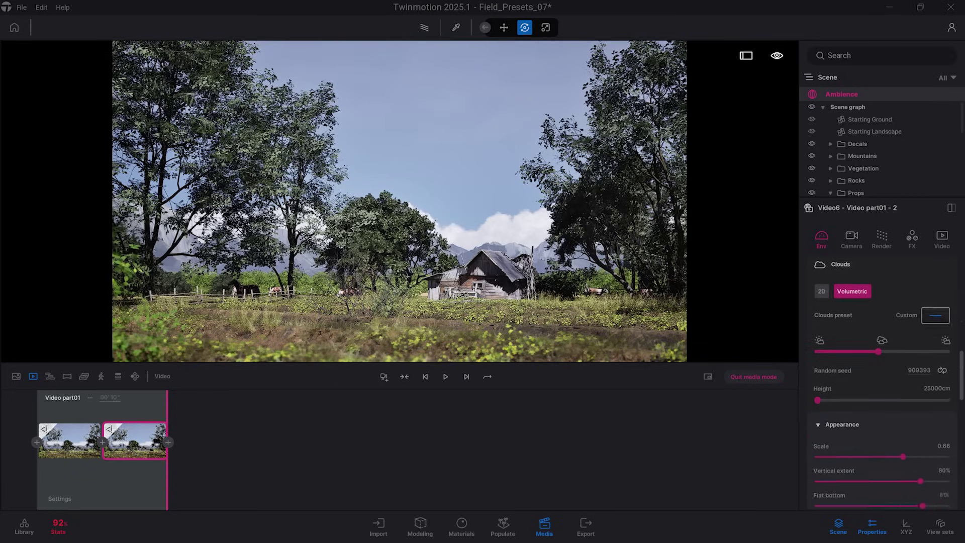
scroll(883, 388, "down", 2)
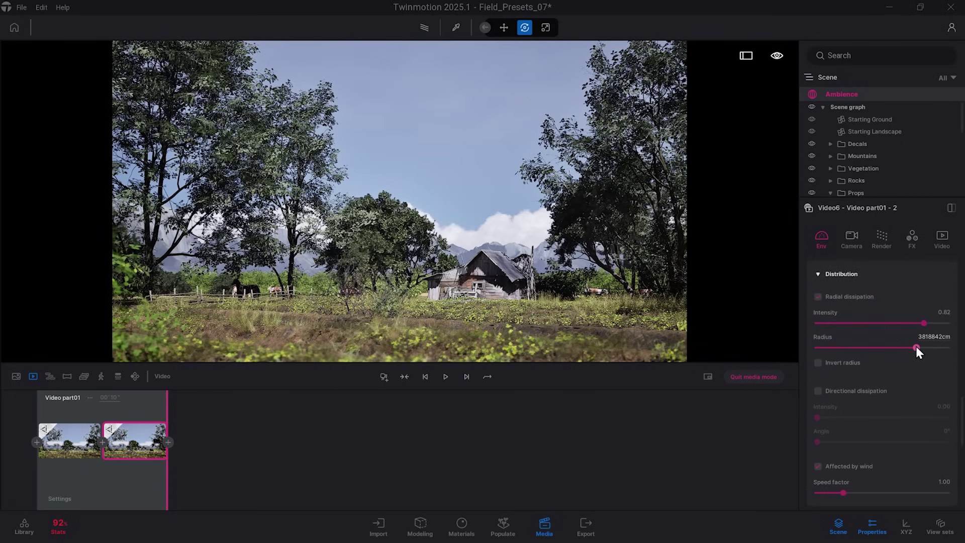
left_click_drag(915, 347, 818, 347)
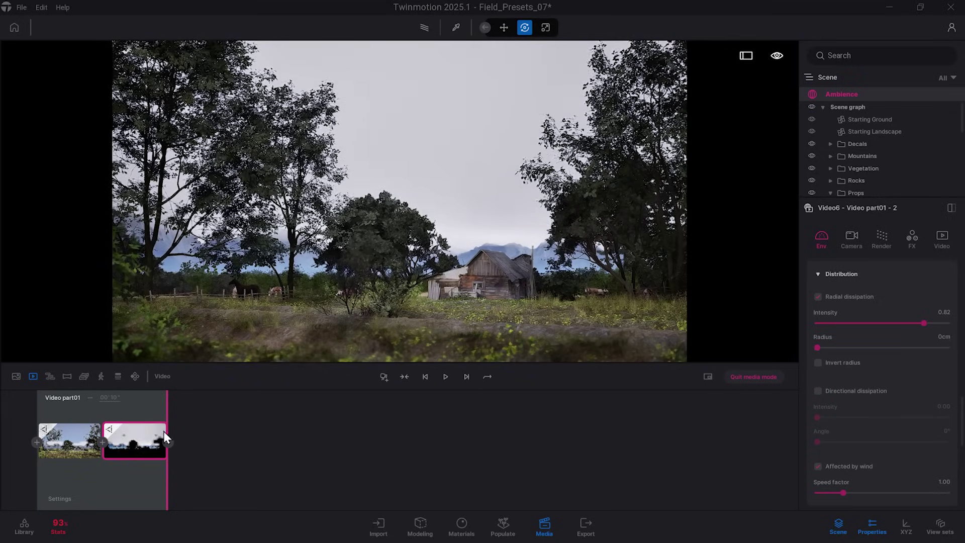
left_click(143, 425)
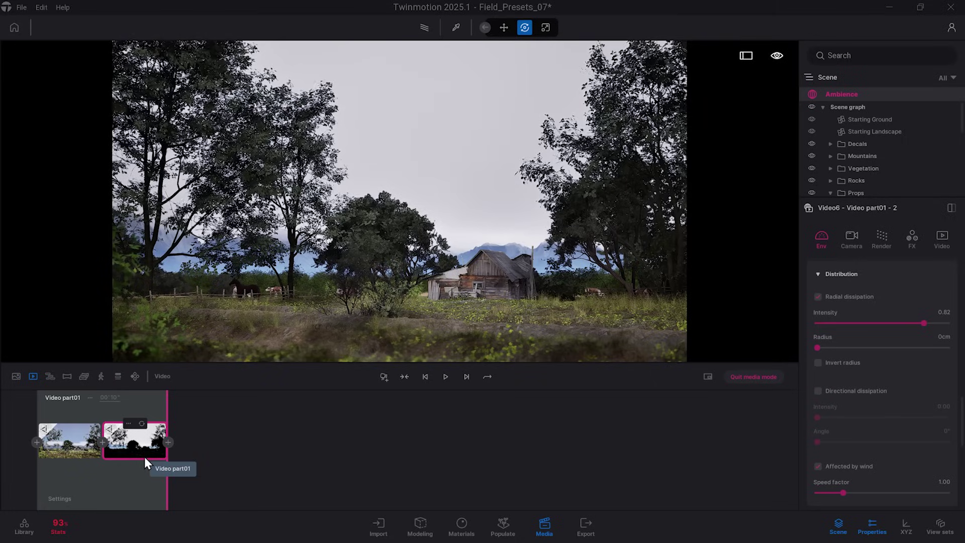
Play the two-clip video, then apply the Cirrus and Cumulonimbus cloud presets
left_click(445, 377)
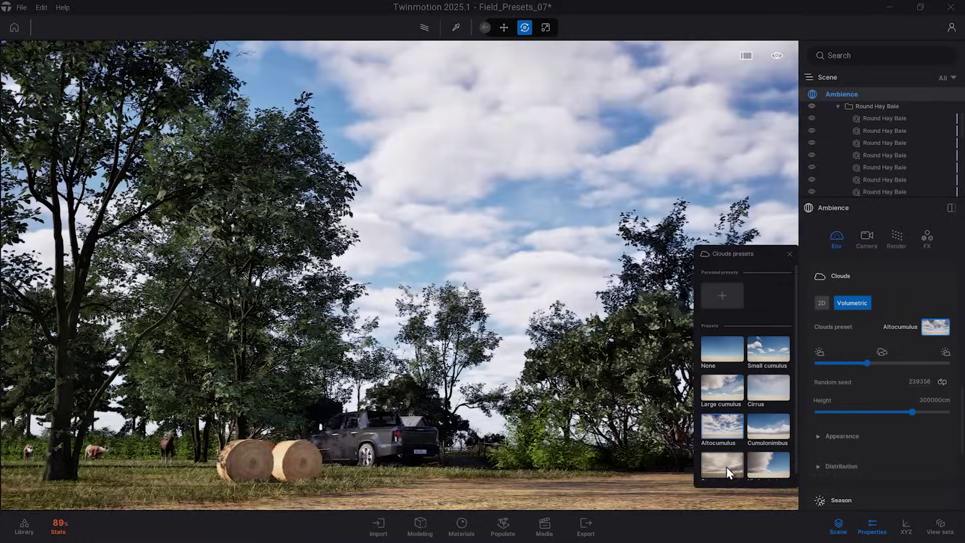
left_click(725, 466)
left_click(780, 348)
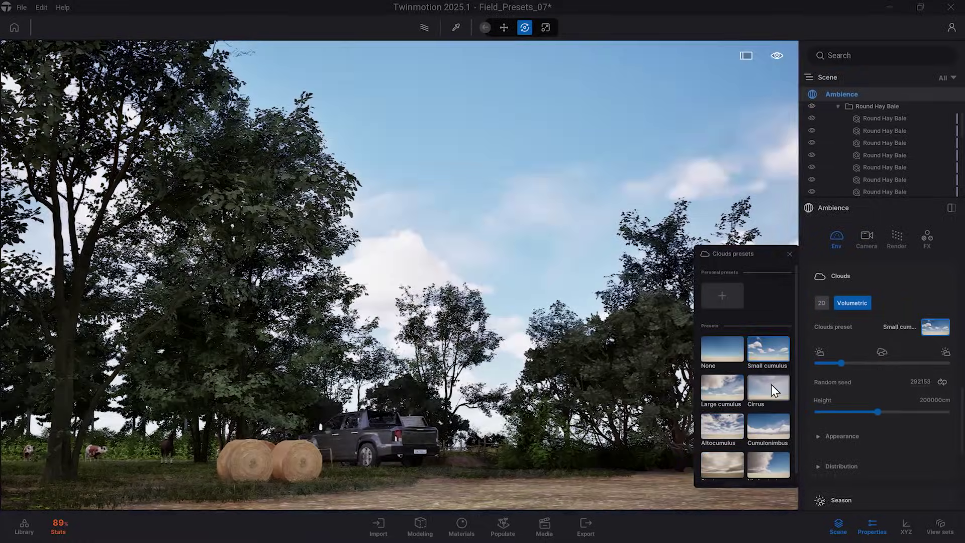
left_click(771, 385)
left_click(767, 429)
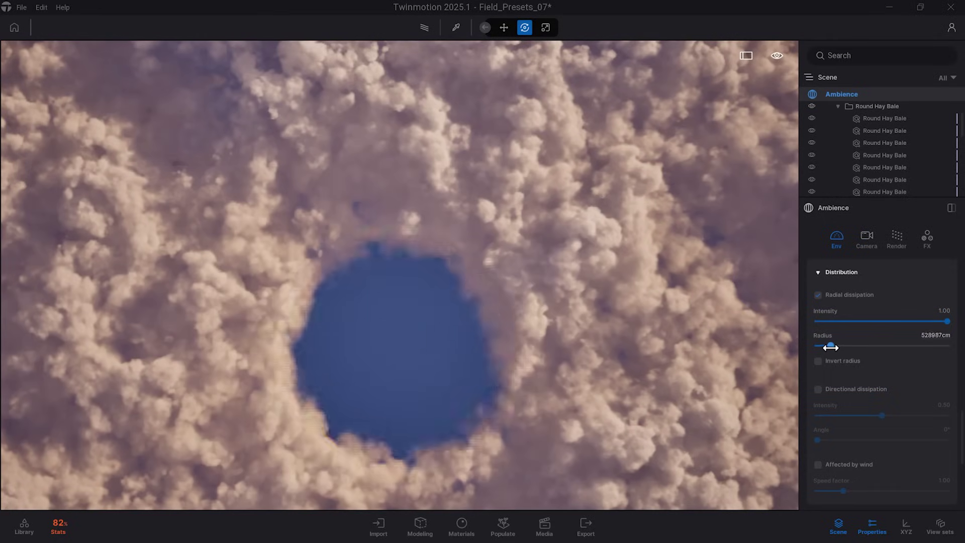